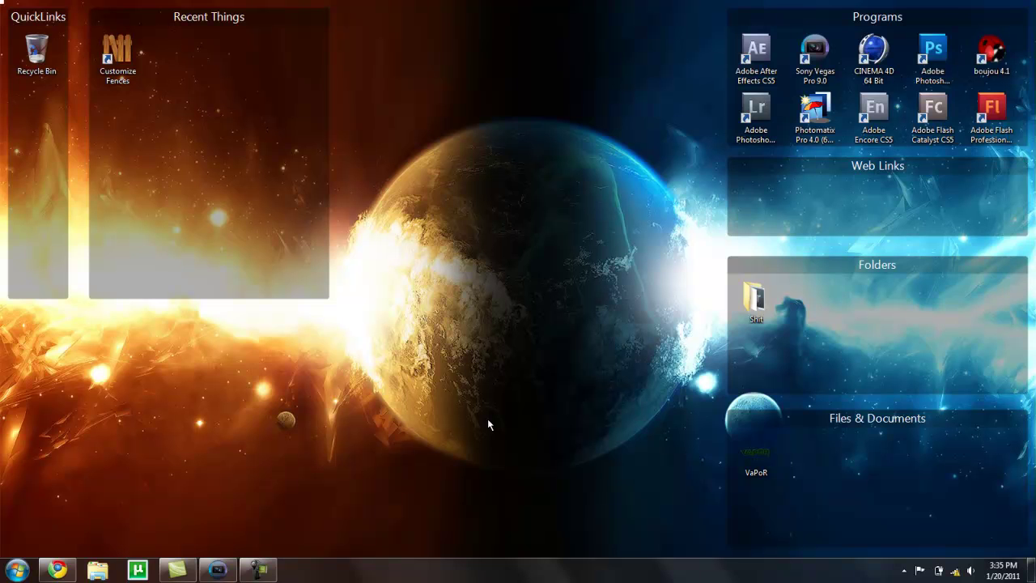
Step back from the YouTube Help article to the Messages page, then minimize Chrome
left_click(57, 570)
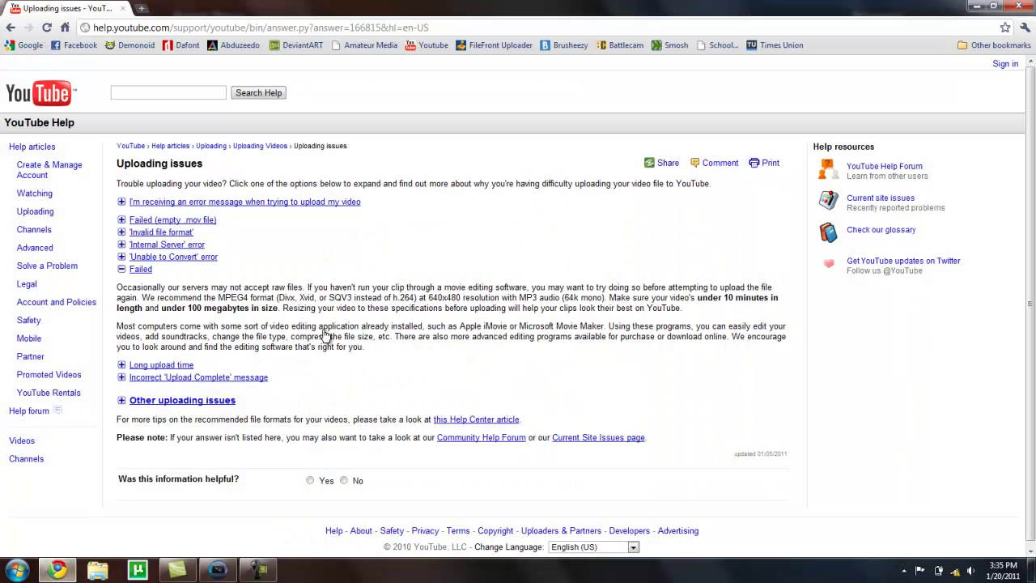
left_click(9, 30)
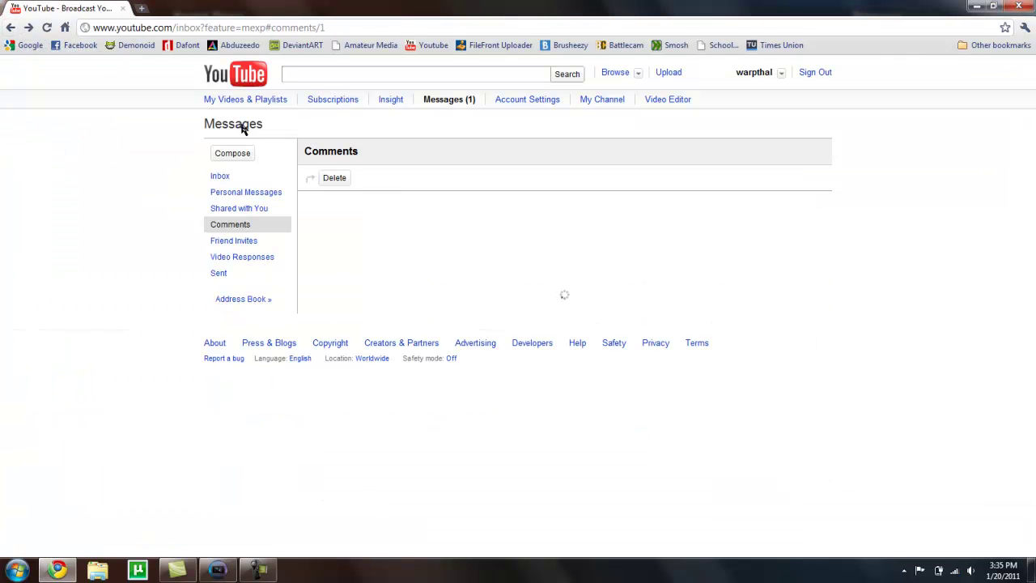
left_click(977, 6)
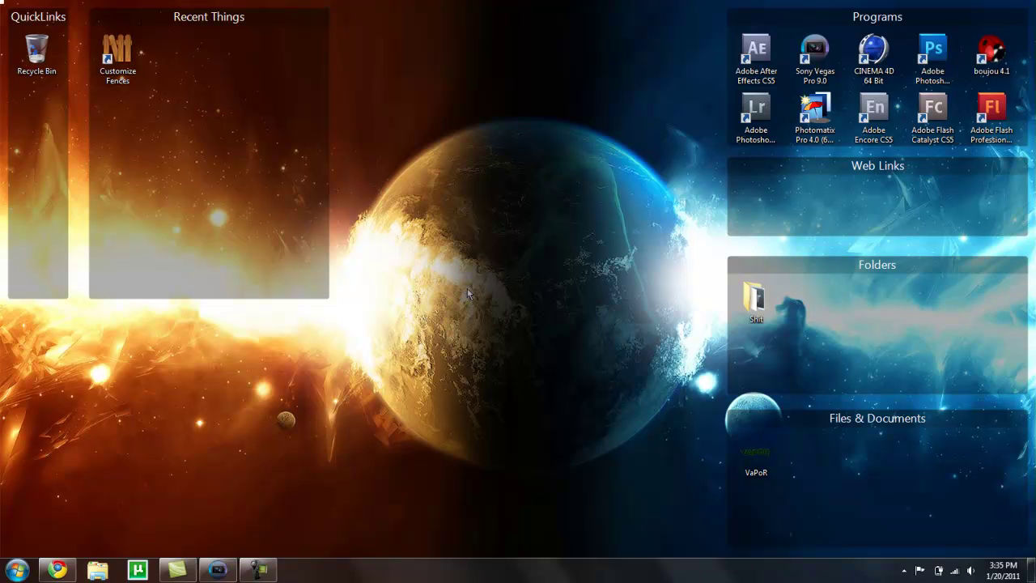
Bring Vegas Pro back up and bring up the File > Open dialog
left_click(218, 570)
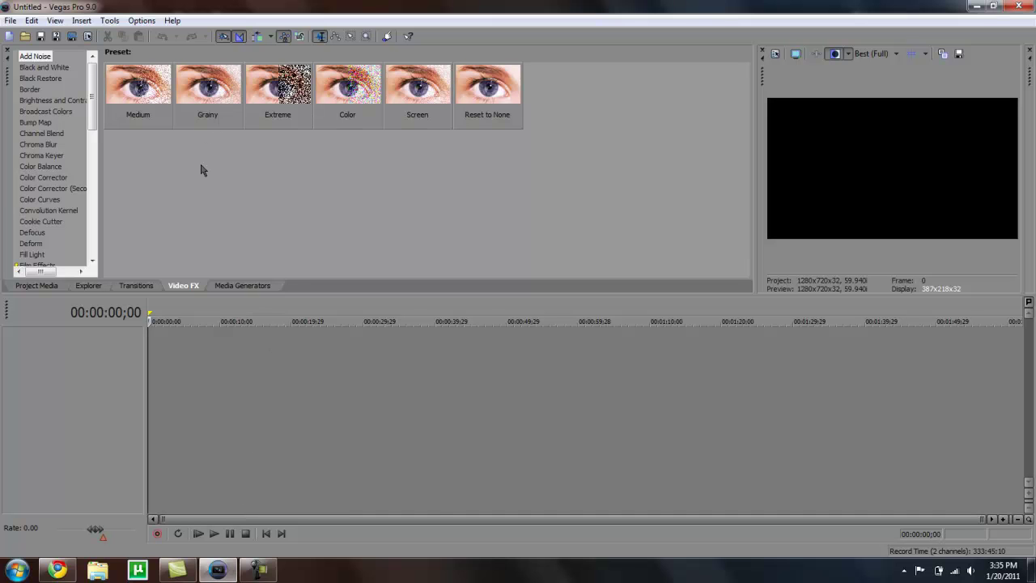
left_click(9, 21)
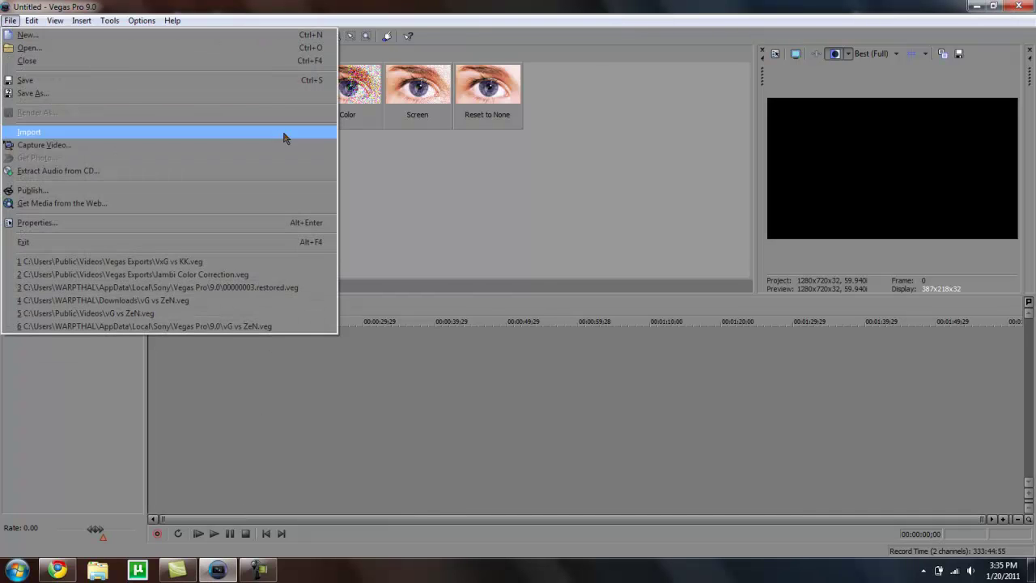
left_click(430, 192)
left_click(8, 21)
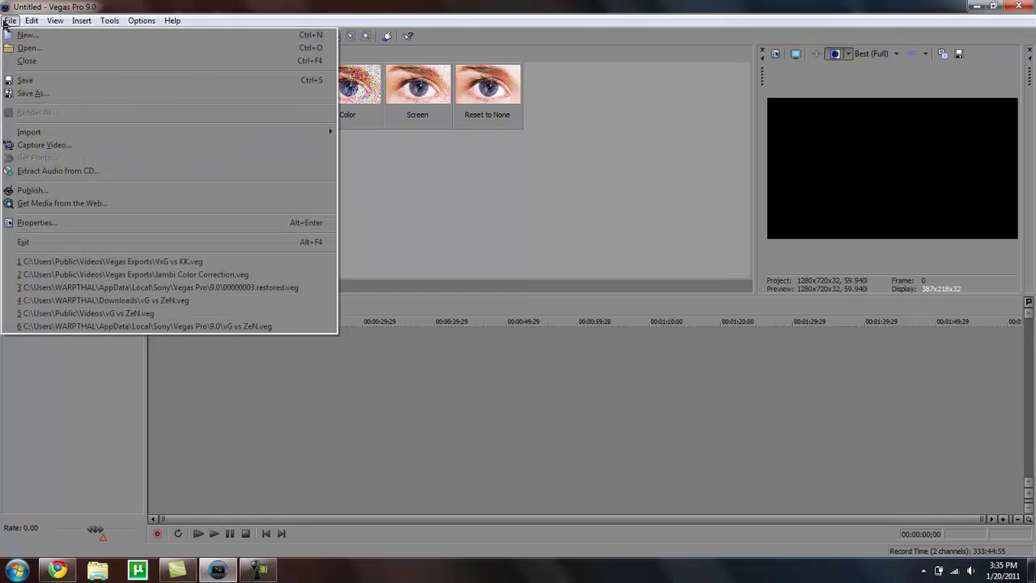
left_click(426, 191)
left_click(10, 21)
left_click(25, 48)
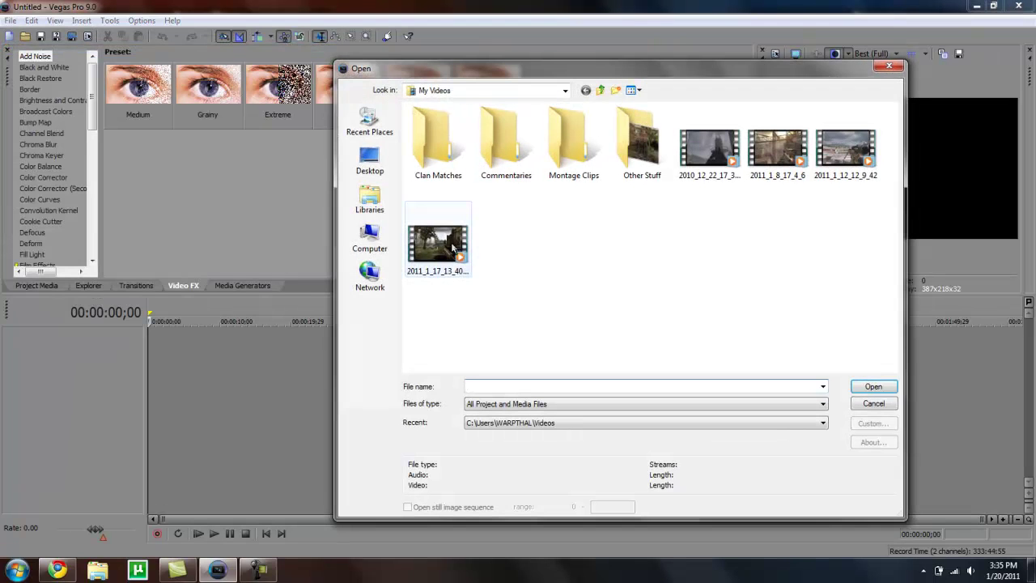
Browse to Libraries > Videos > Vegas Exports and open Jambi Color Correction.veg
left_click(369, 160)
left_click(370, 198)
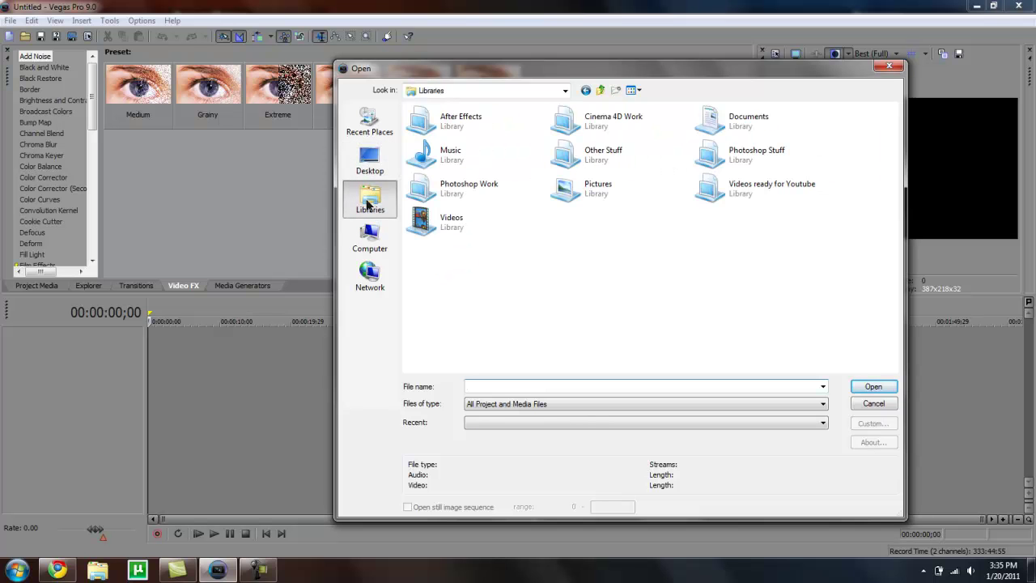
double_click(445, 223)
double_click(447, 239)
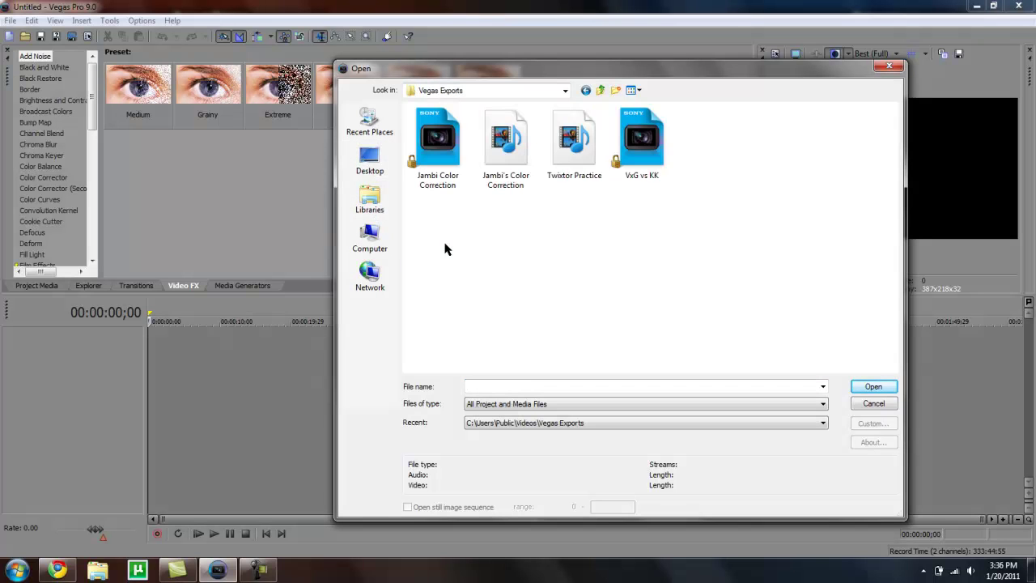
double_click(450, 164)
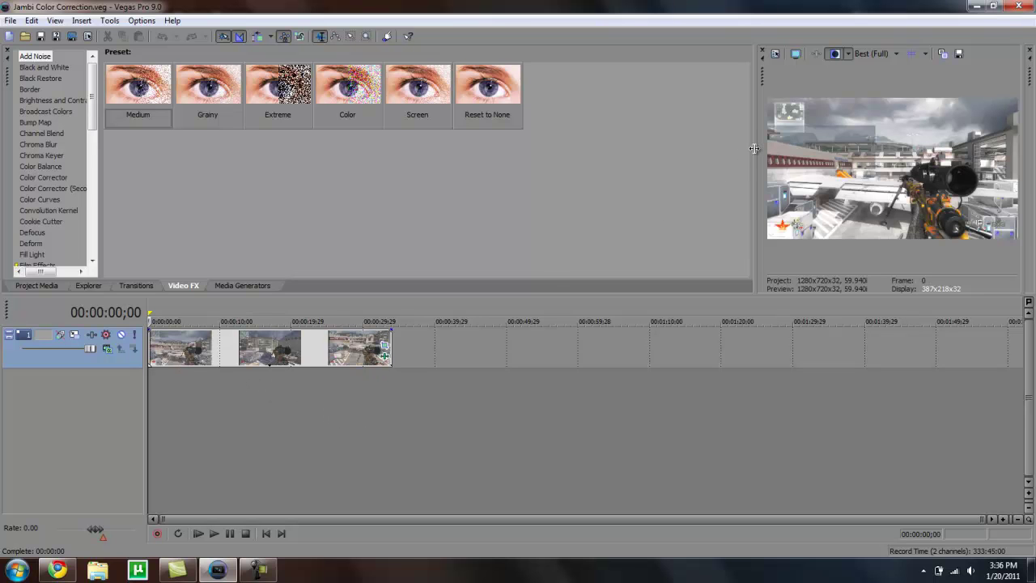
Widen the video preview and open the clip's Video Event Pan/Crop window
left_click_drag(753, 148, 626, 152)
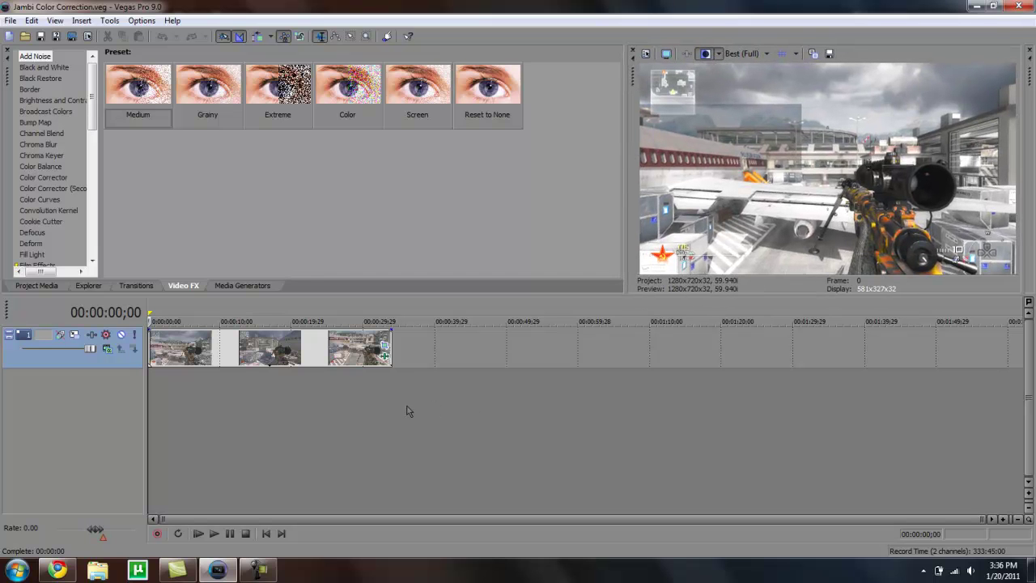
right_click(161, 350)
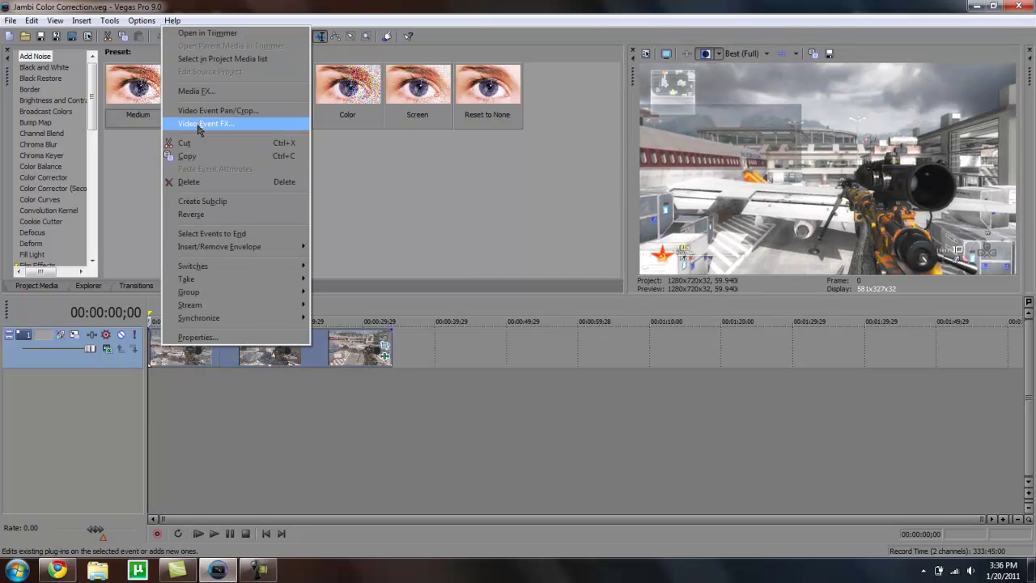
left_click(206, 110)
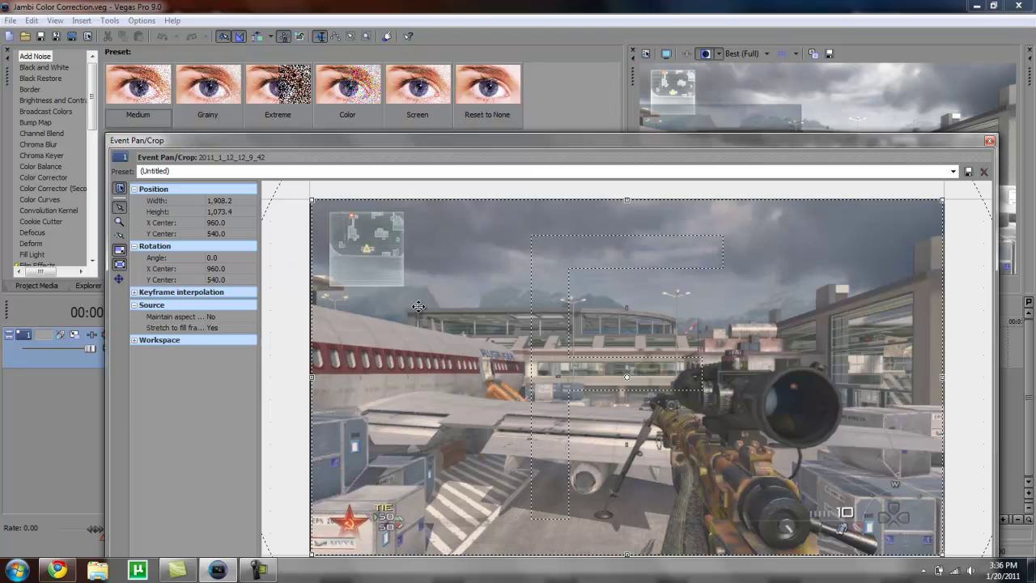
Check the framing presets, keep Maintain aspect at No, and close Pan/Crop
left_click(953, 171)
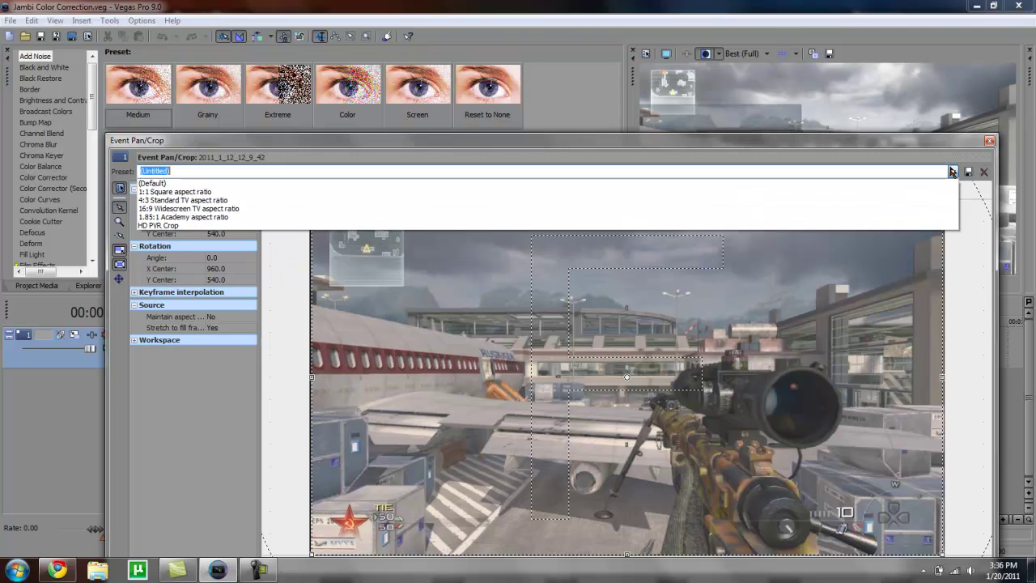
left_click(891, 175)
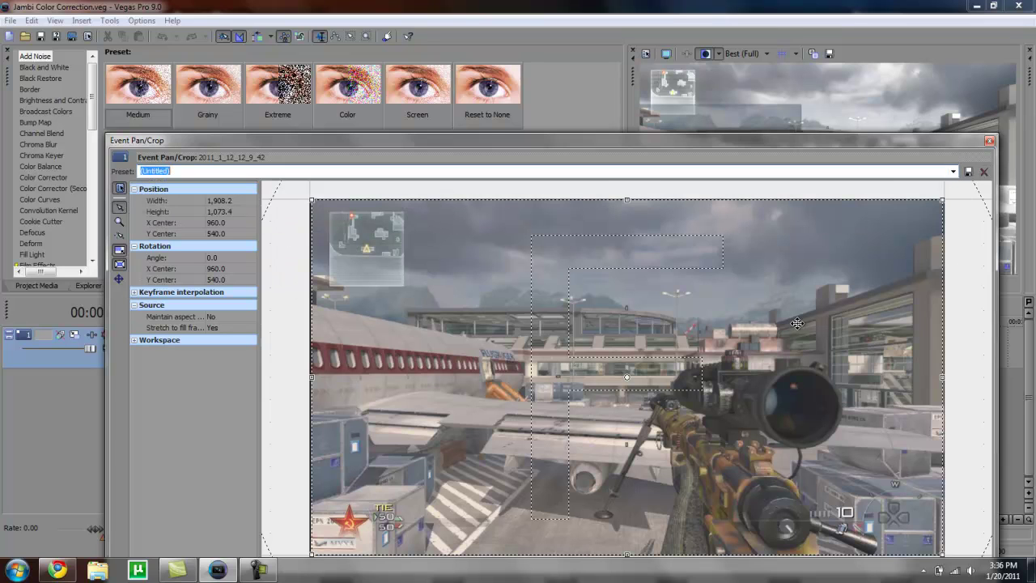
left_click(151, 318)
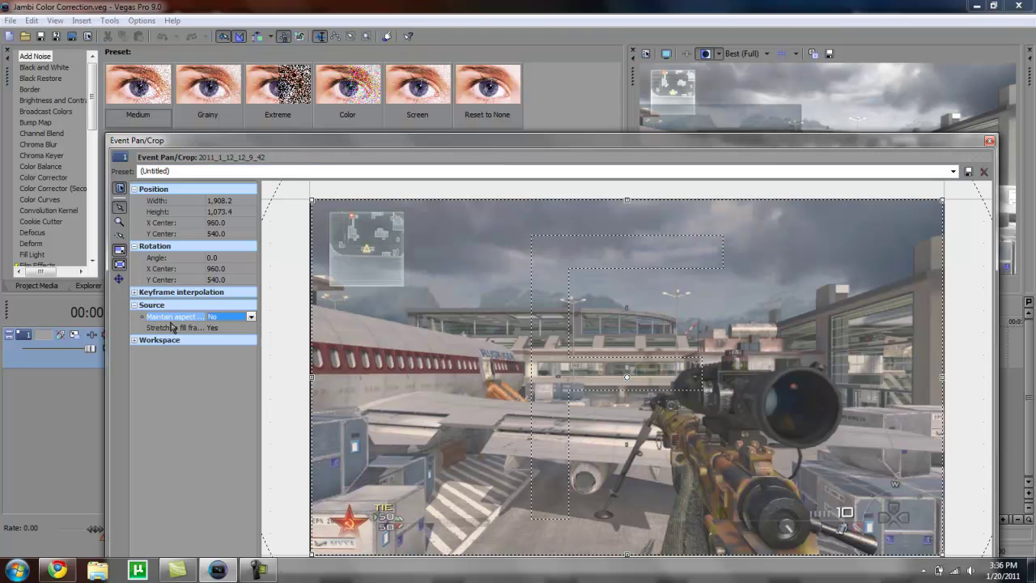
left_click(253, 321)
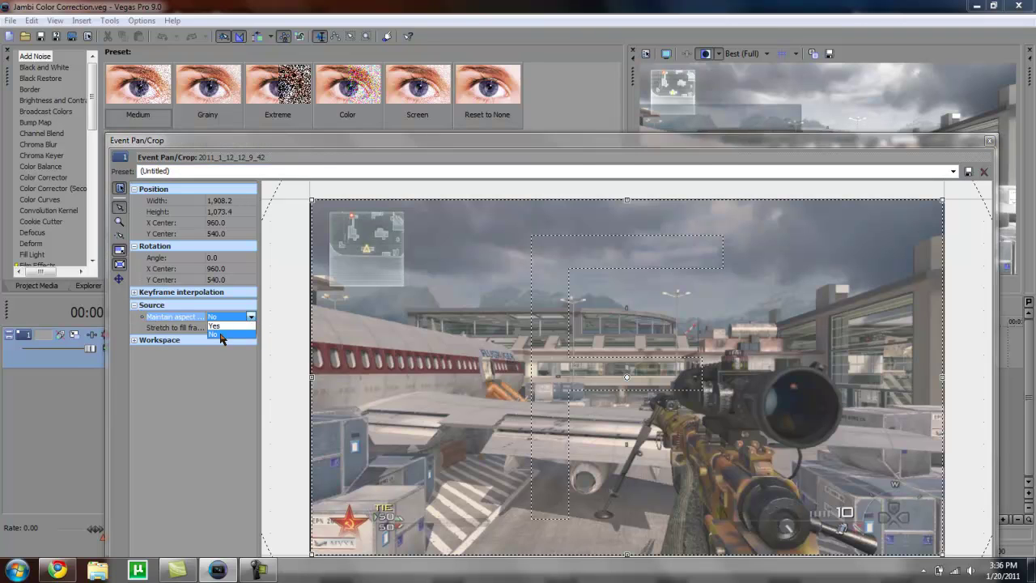
left_click(224, 339)
left_click(989, 141)
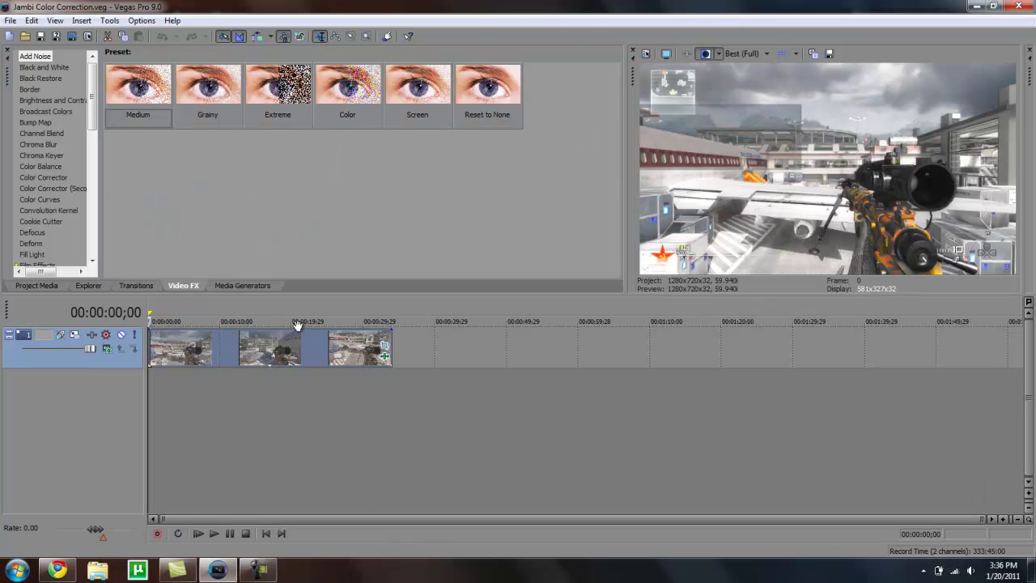
Open the clip's Video Event FX chain and bypass Soft Contrast through Color Curves
right_click(232, 364)
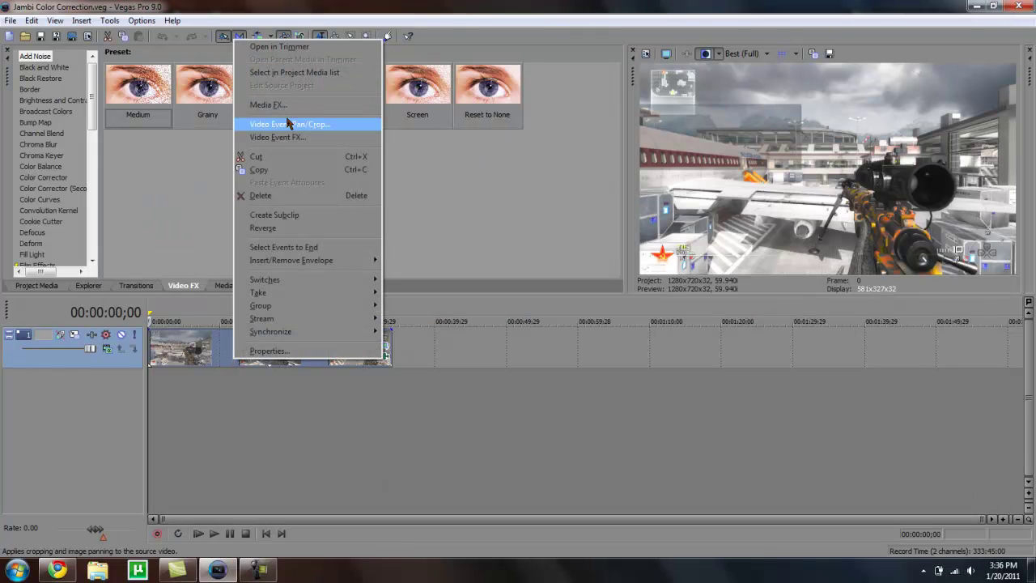
left_click(287, 133)
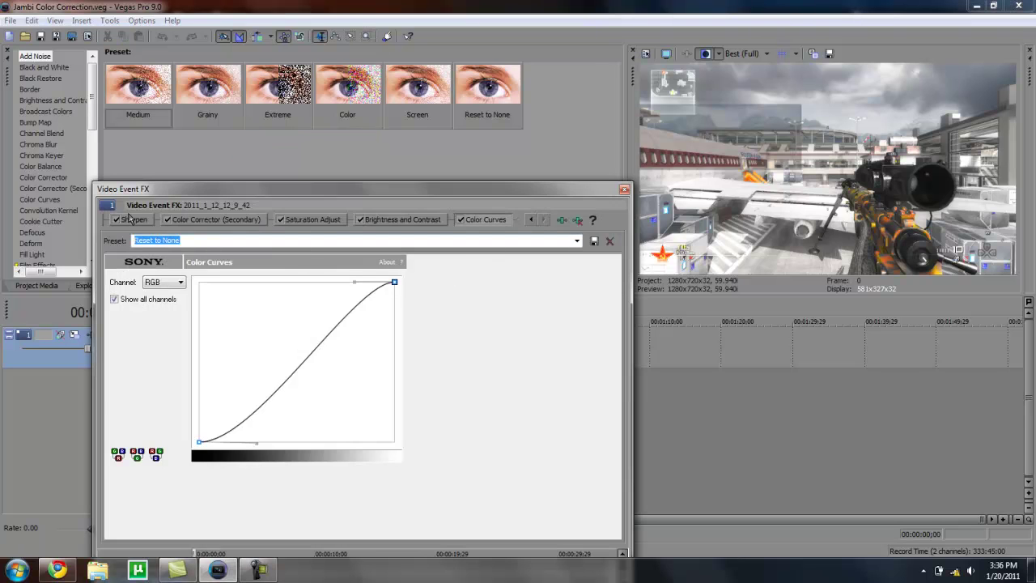
left_click(531, 220)
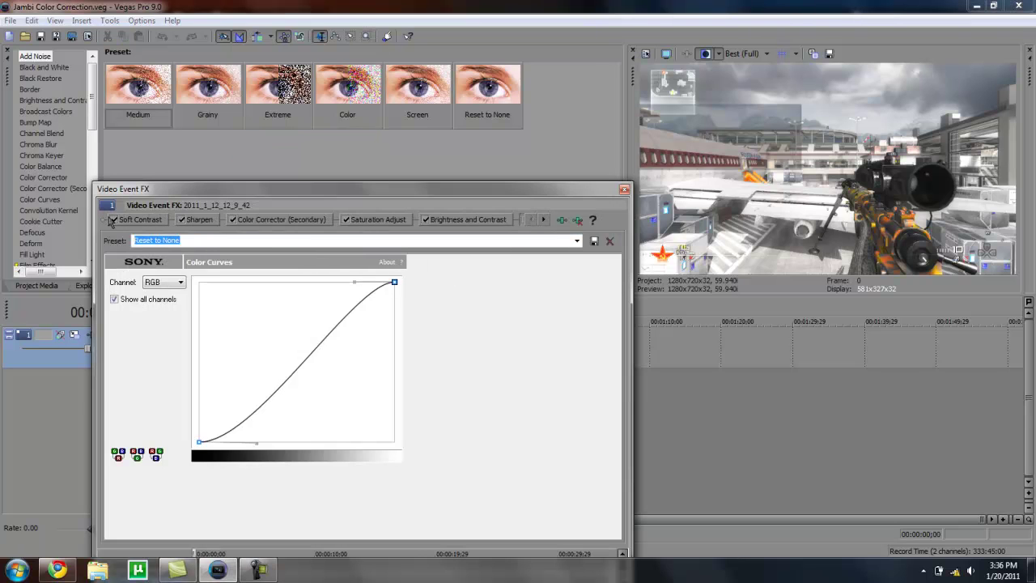
left_click(113, 221)
left_click(117, 220)
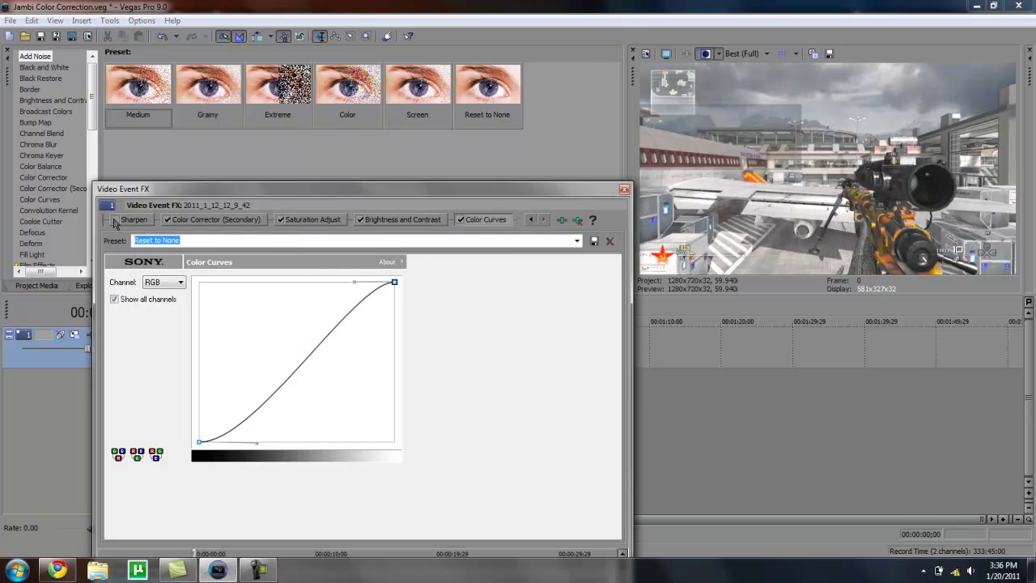
left_click(166, 220)
left_click(361, 220)
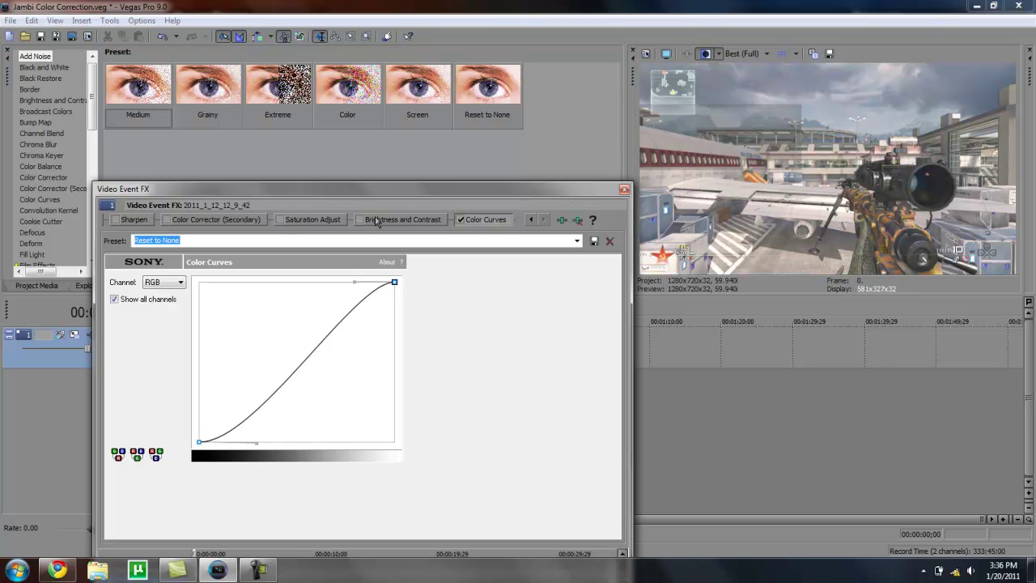
left_click(460, 220)
Move the FX window lower and enlarge the preview and upper panels
left_click(530, 220)
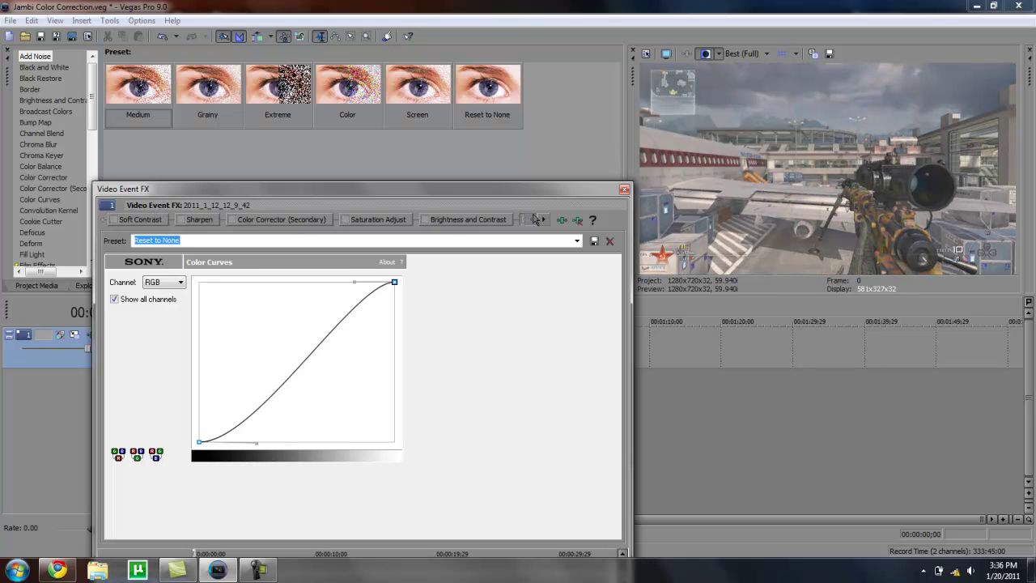
left_click_drag(579, 192, 565, 339)
left_click_drag(626, 152, 586, 153)
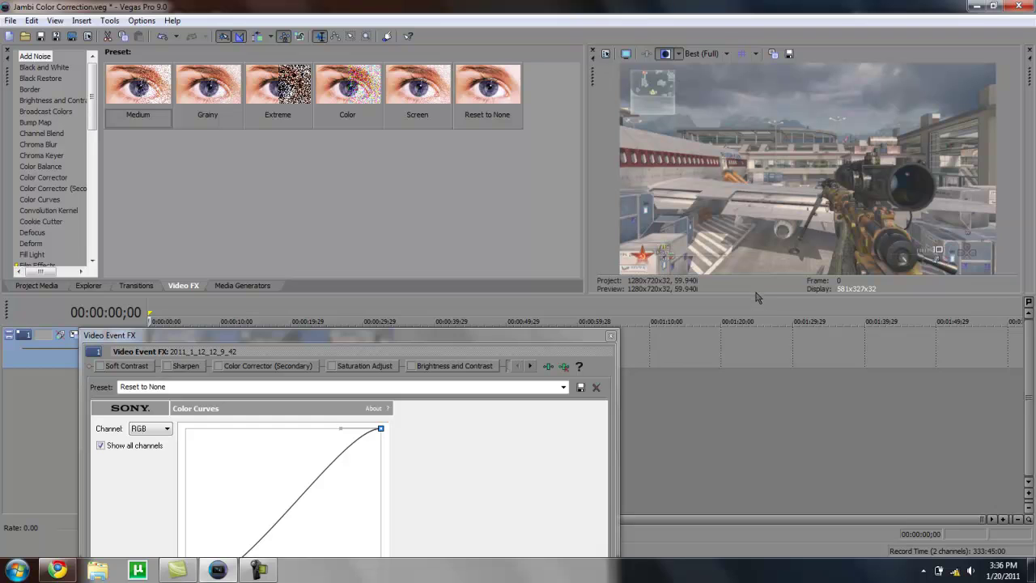
left_click_drag(759, 296, 756, 323)
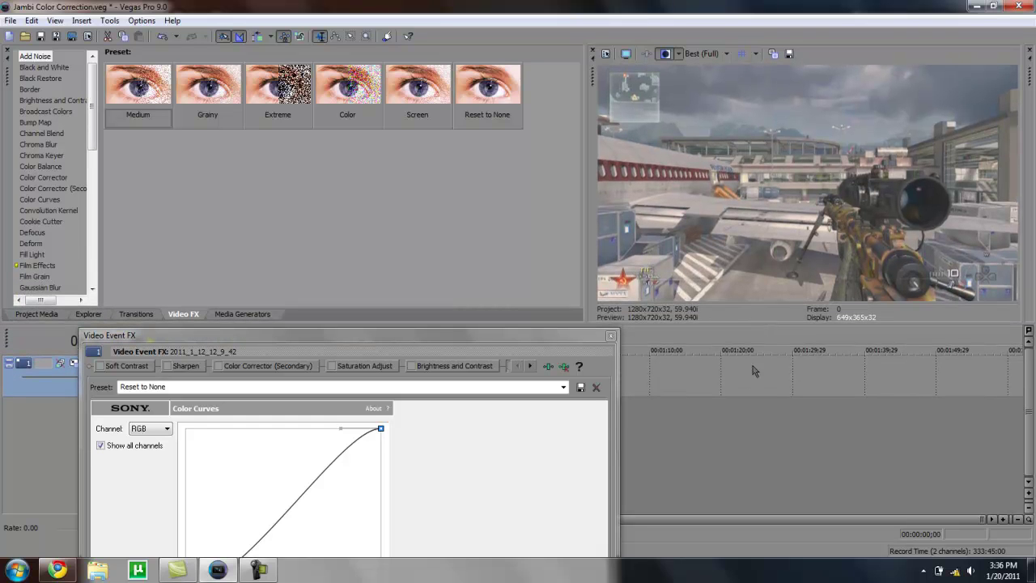
Re-enable Brightness and Contrast, Saturation Adjust, Color Corrector (Secondary) and Sharpen, then close the FX window
left_click(430, 366)
left_click(411, 366)
left_click(333, 366)
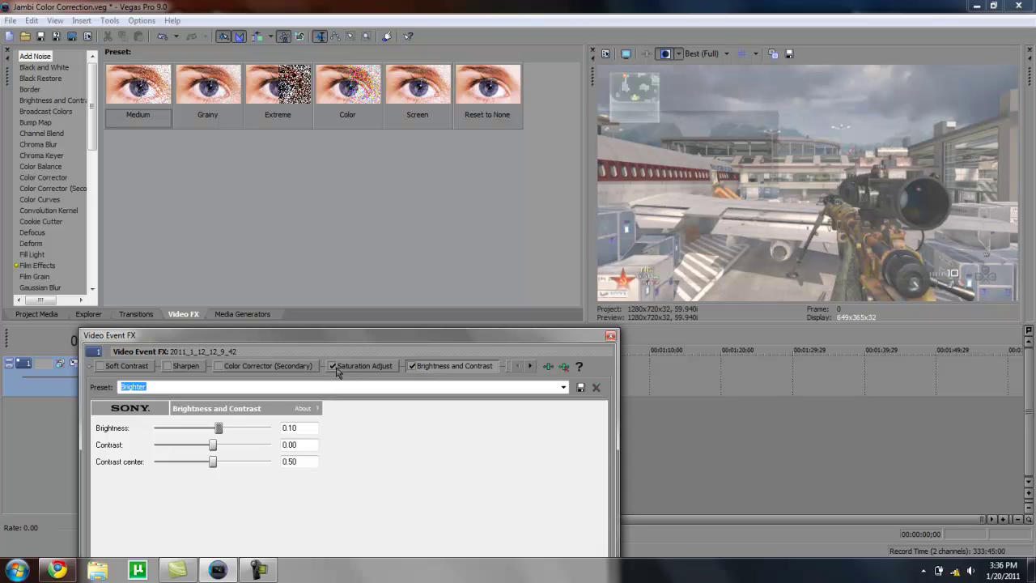
left_click(219, 366)
left_click(168, 367)
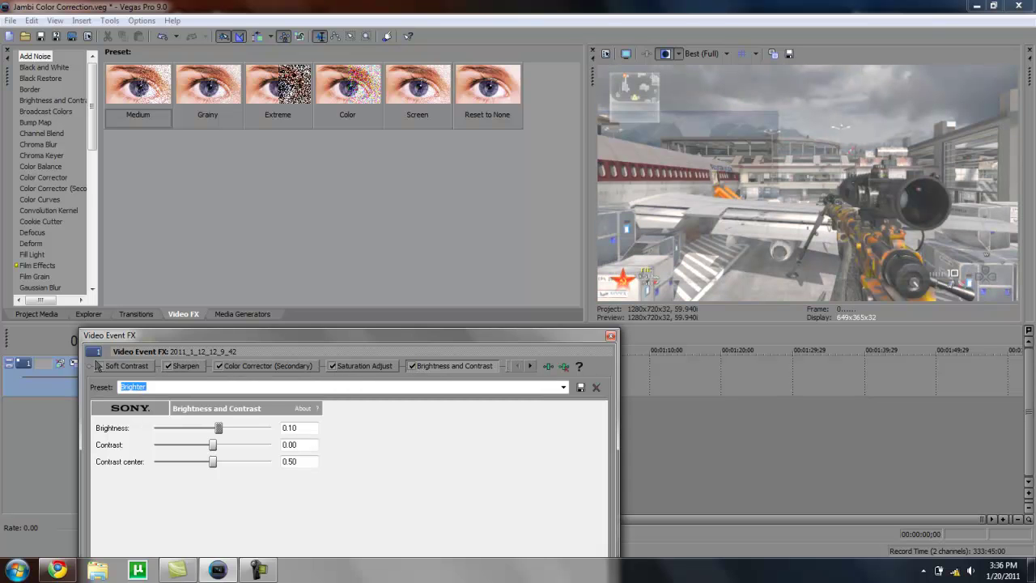
left_click(531, 366)
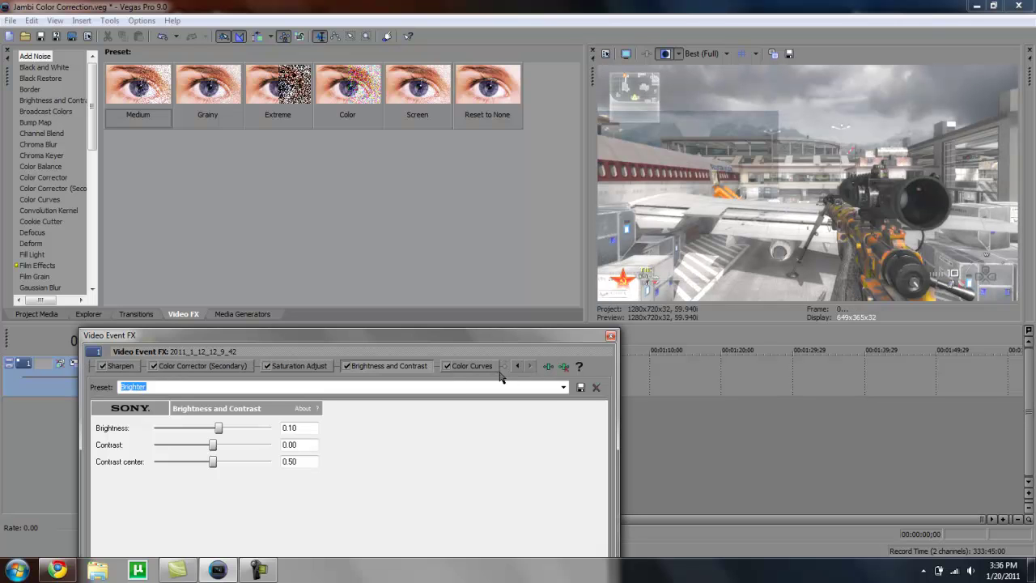
left_click(520, 366)
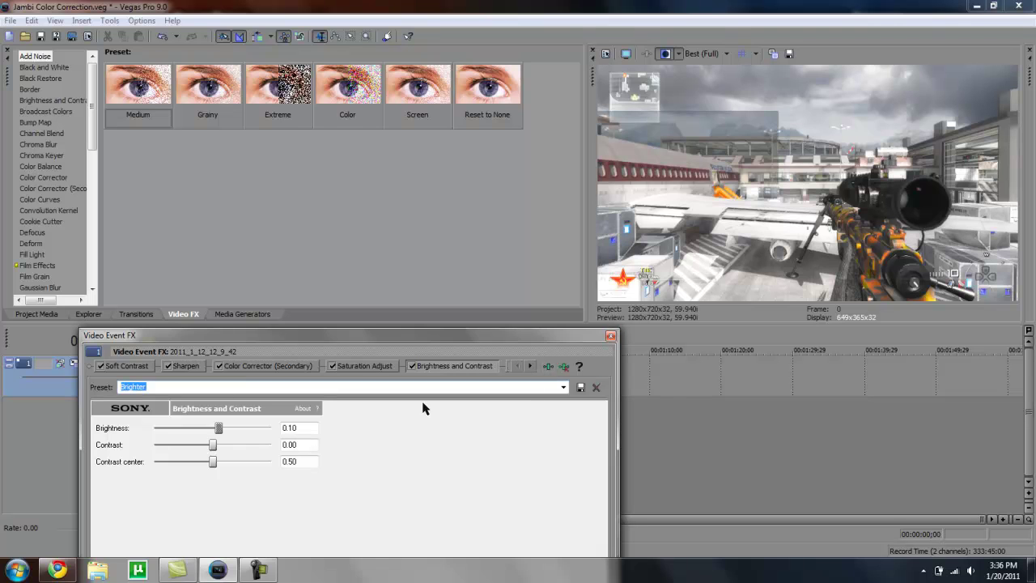
left_click(532, 367)
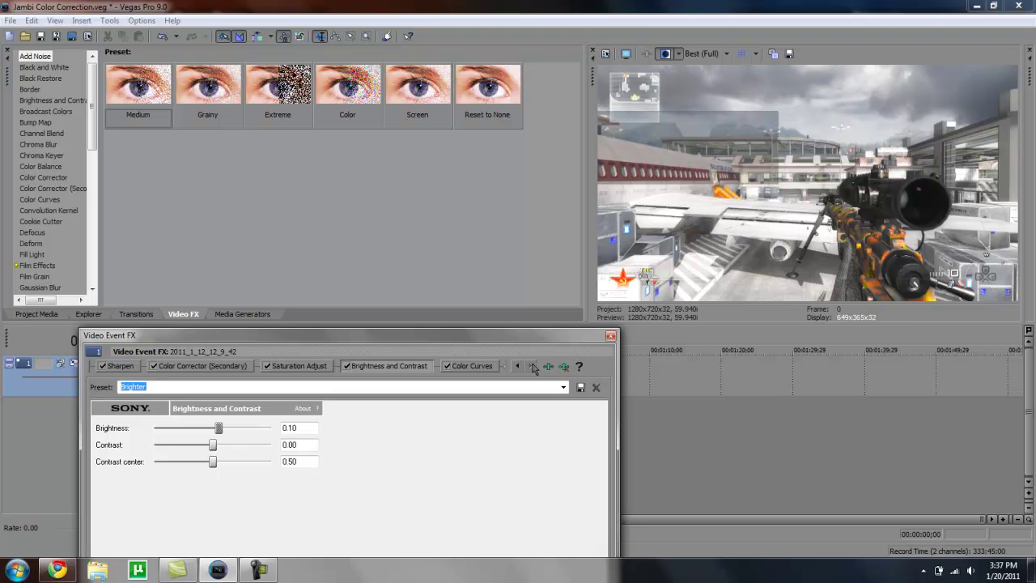
left_click(610, 336)
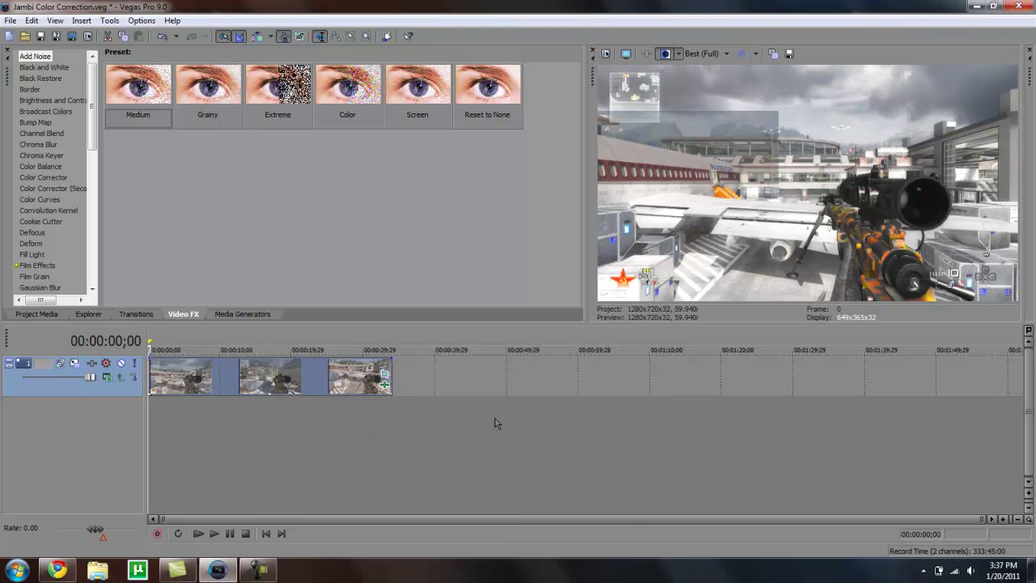
Reopen the clip's Video Event FX to confirm the whole chain is on, then close it
right_click(216, 376)
left_click(305, 150)
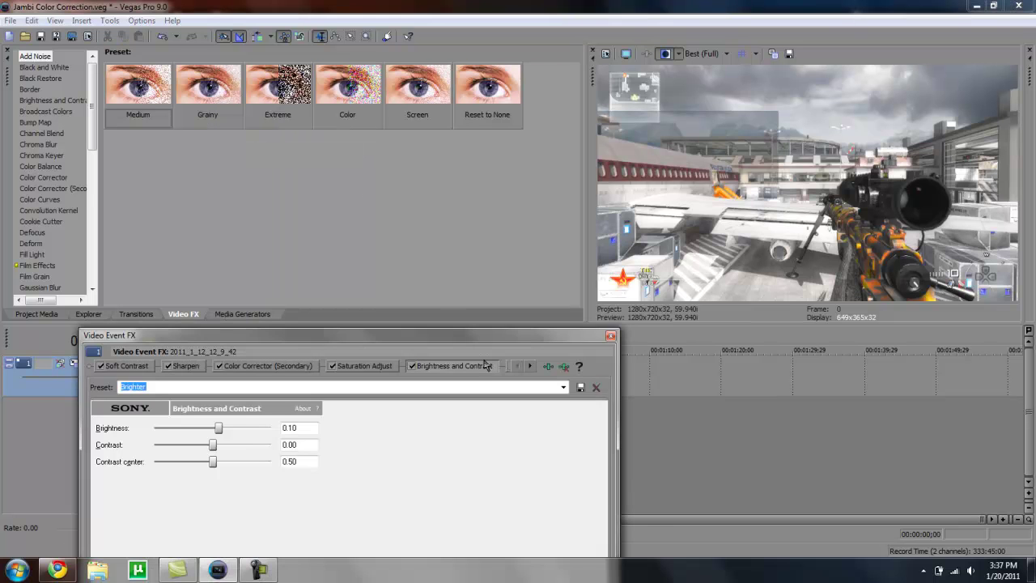
left_click_drag(386, 337, 405, 151)
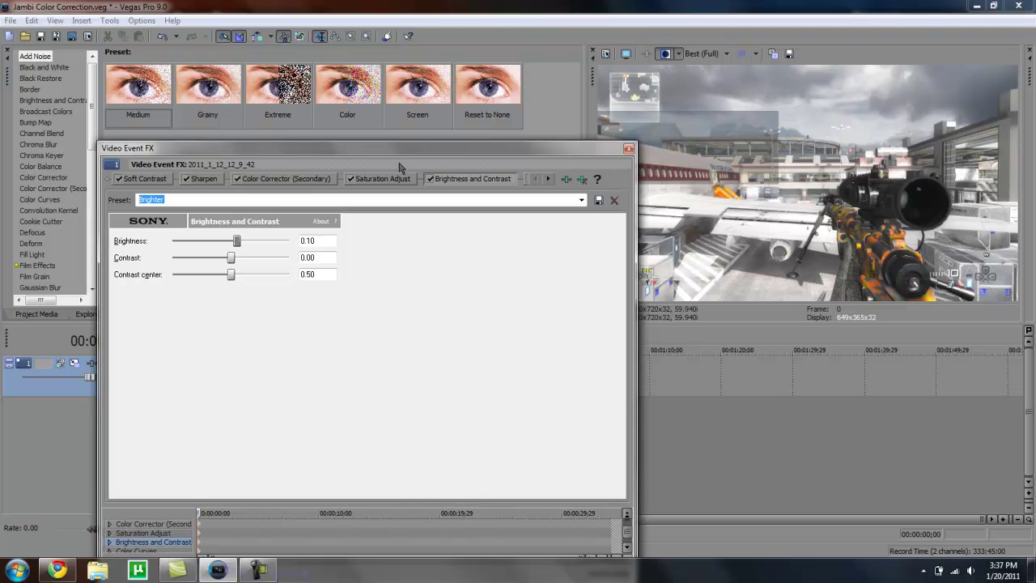
left_click(548, 179)
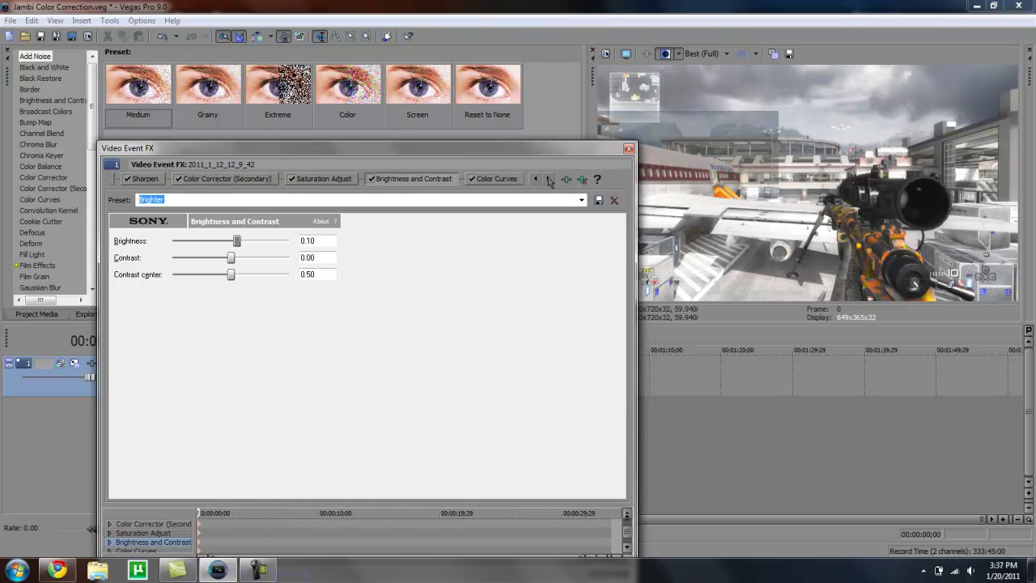
left_click(538, 179)
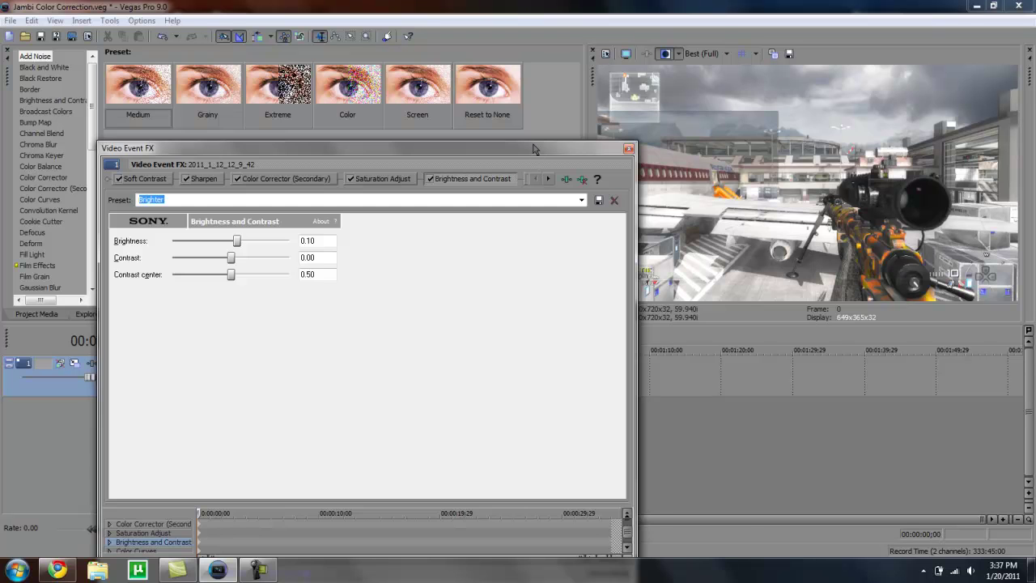
left_click_drag(534, 149, 503, 206)
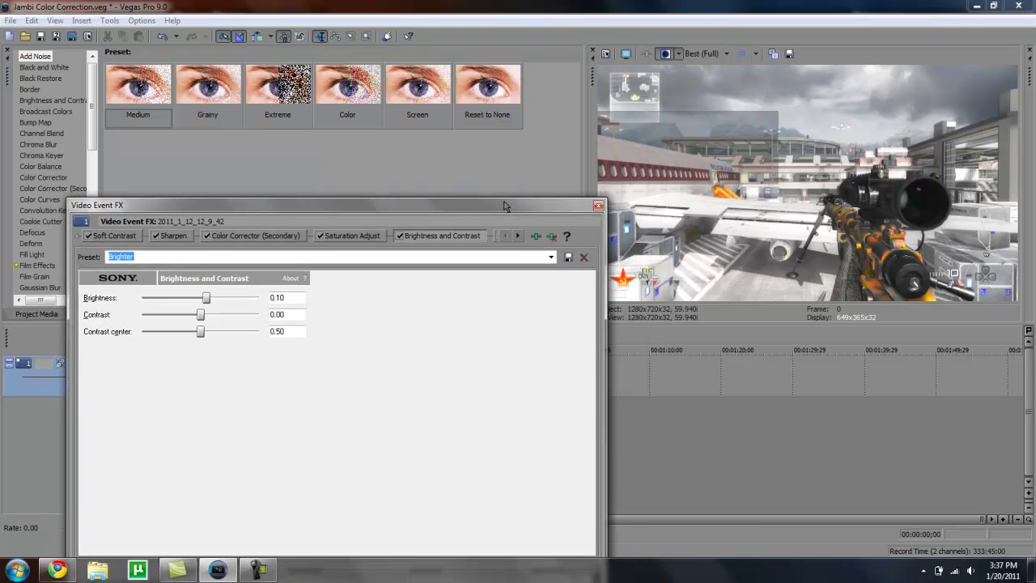
left_click(598, 205)
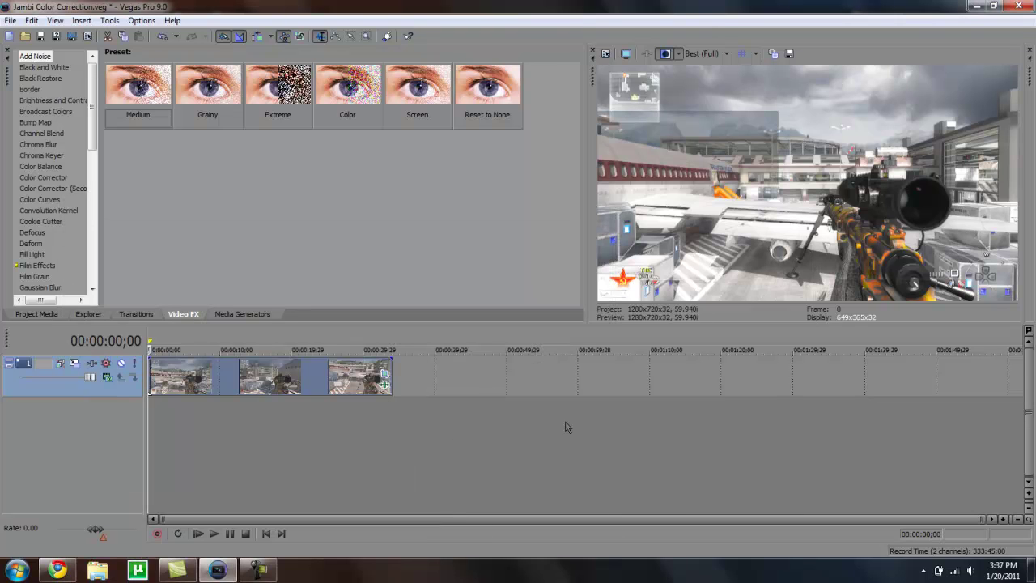
Scrub the playhead past about 3 s and 00:00:11;22, settling at 00:00:08;25
left_click(173, 374)
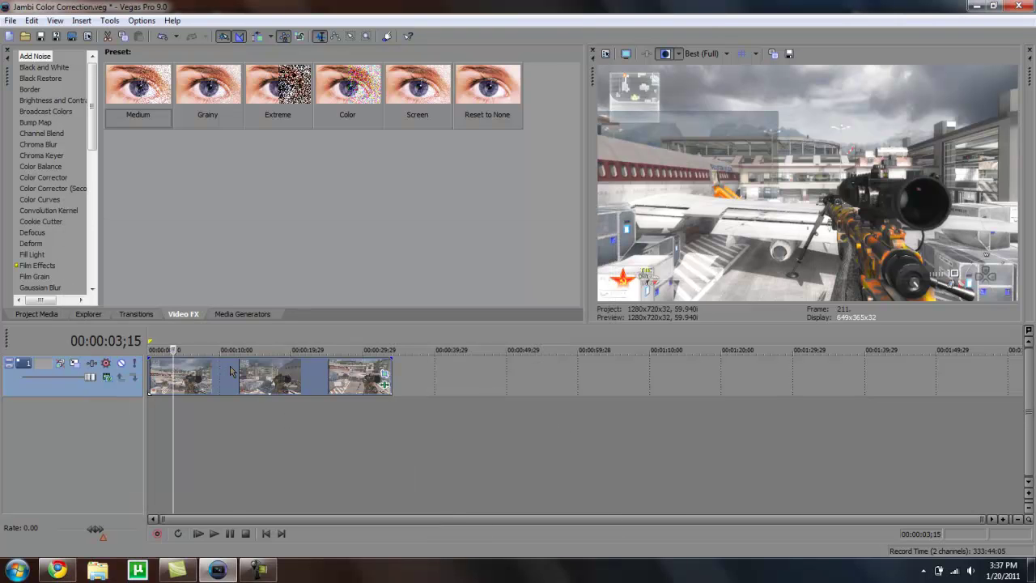
left_click(232, 375)
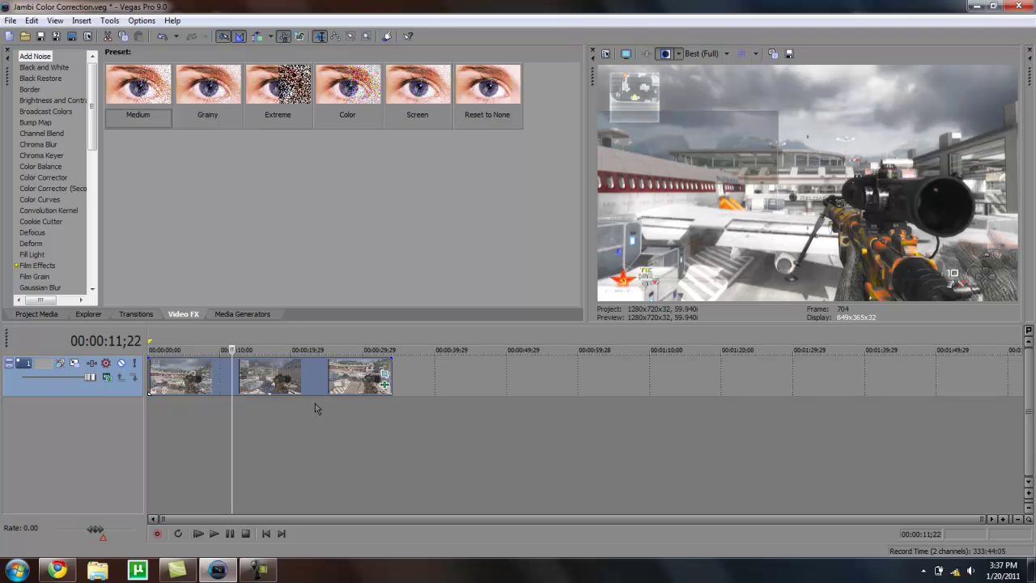
left_click(212, 381)
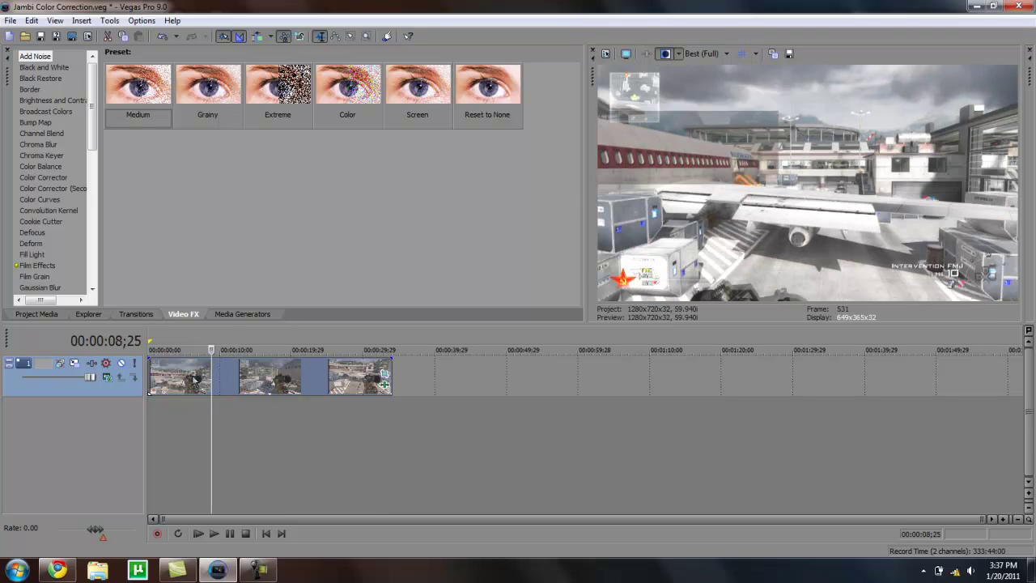
Reopen the clip's Video Event FX and view the Soft Contrast and Color Corrector (Secondary) settings
right_click(195, 376)
left_click(236, 153)
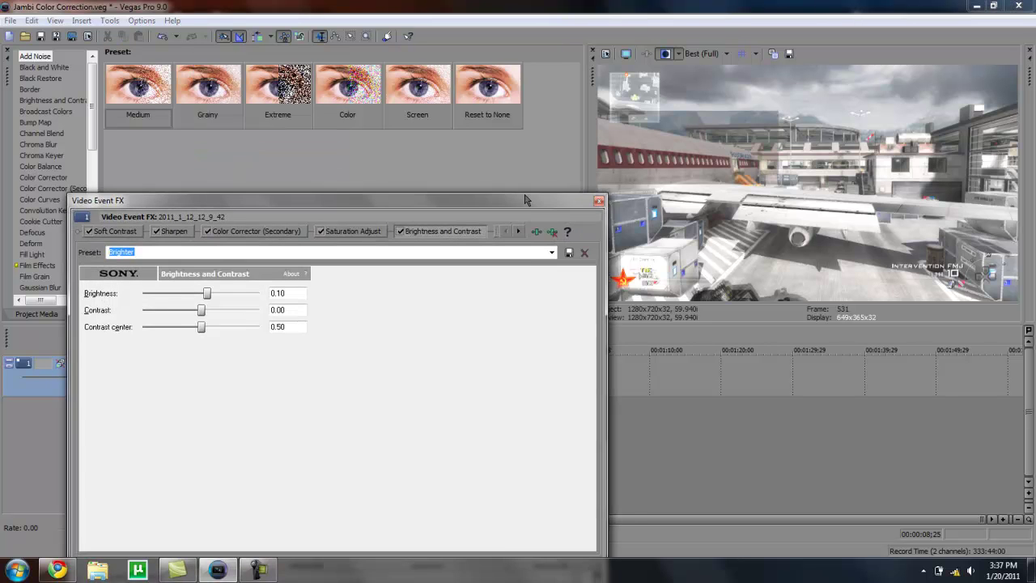
left_click(554, 195)
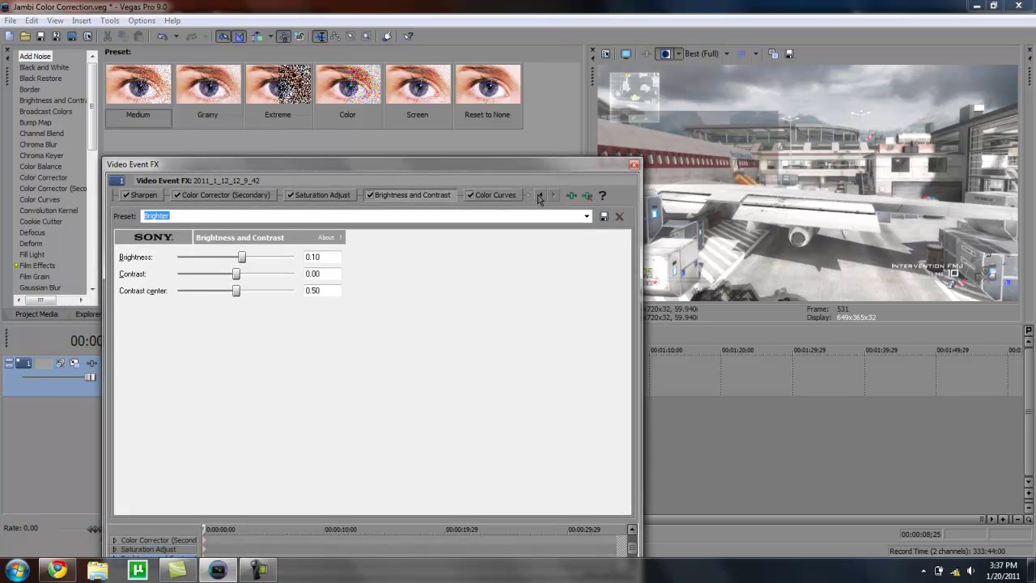
left_click(541, 197)
left_click(172, 197)
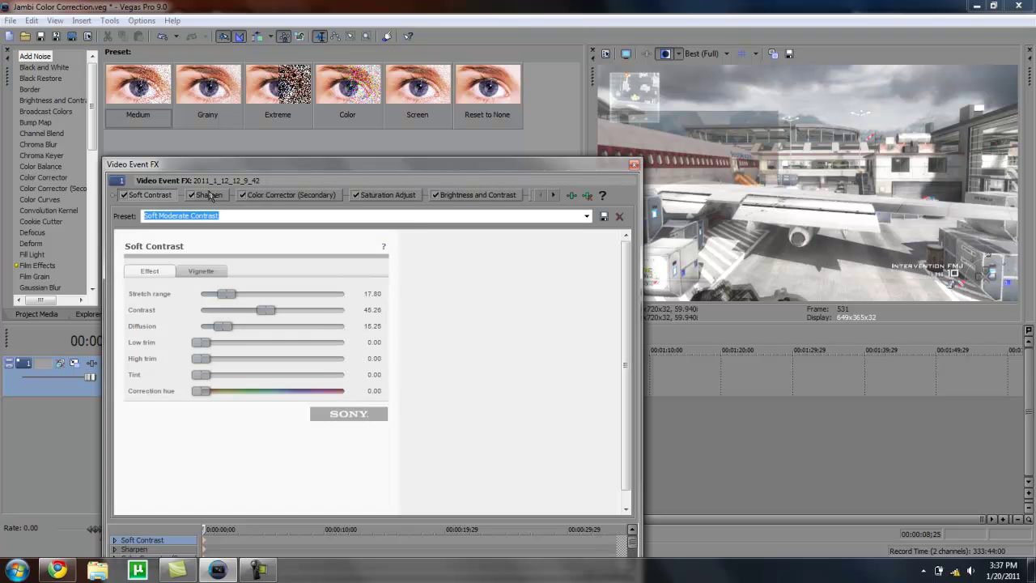
left_click(267, 197)
left_click(177, 199)
Step through Sharpen, Color Corrector (Secondary), Saturation Adjust, Brightness and Contrast and Color Curves settings
left_click(221, 195)
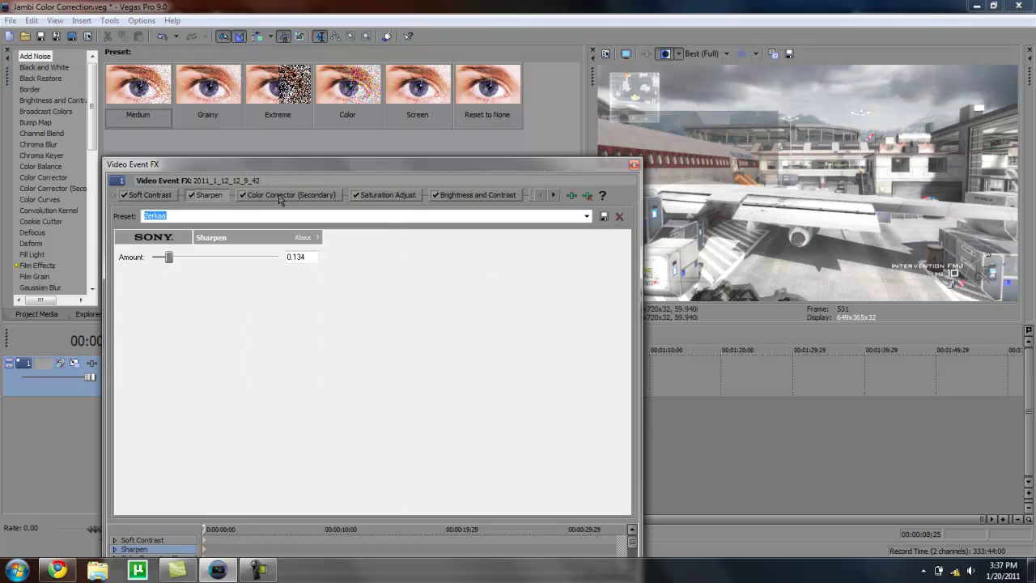
left_click(280, 197)
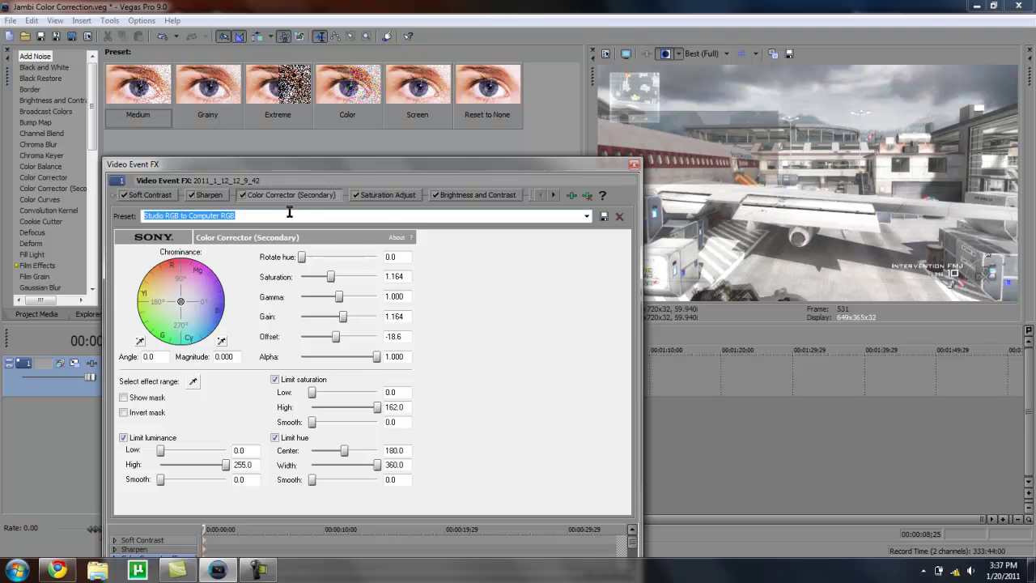
left_click(399, 197)
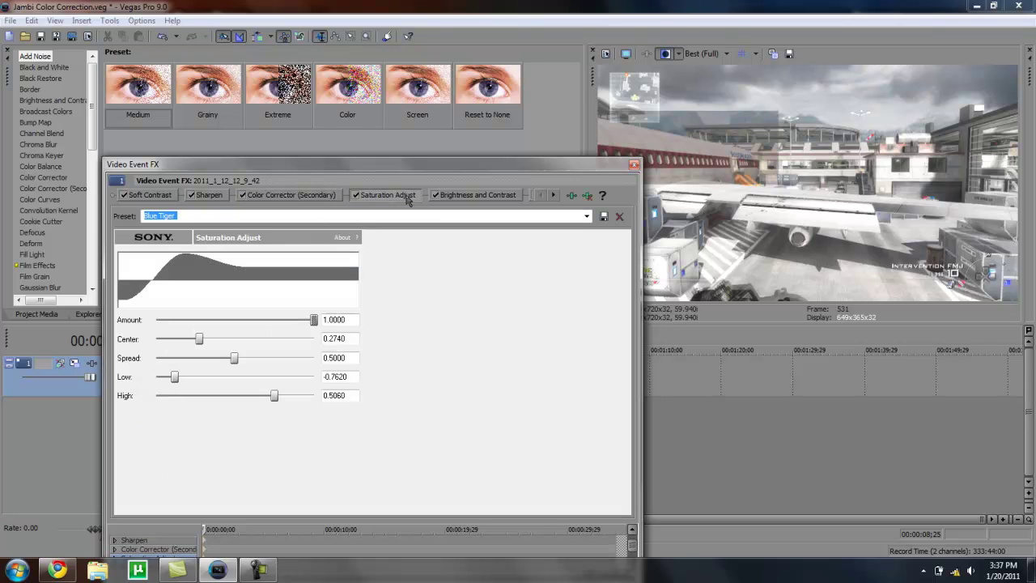
left_click(477, 196)
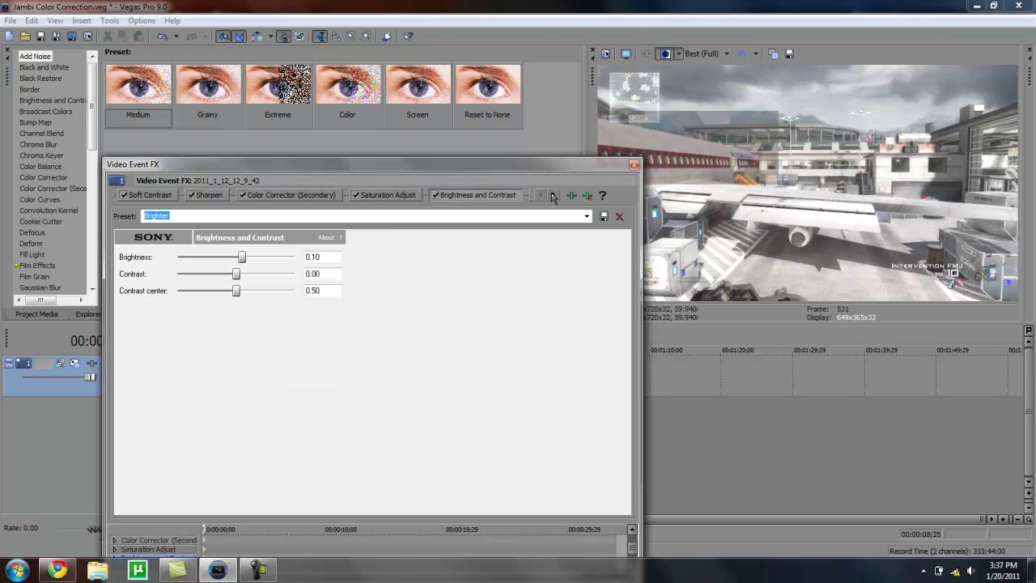
left_click(553, 196)
left_click(508, 197)
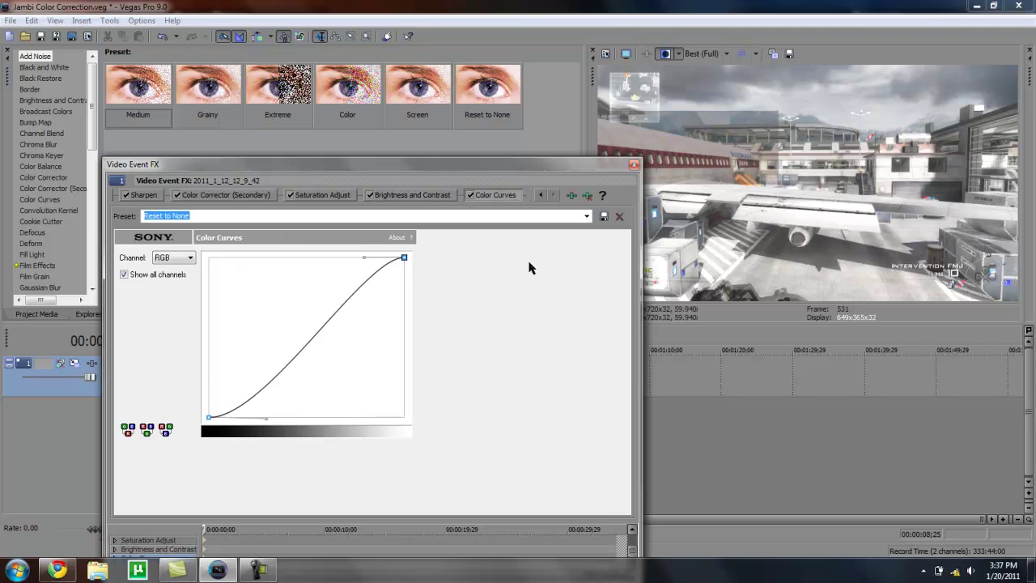
left_click(541, 195)
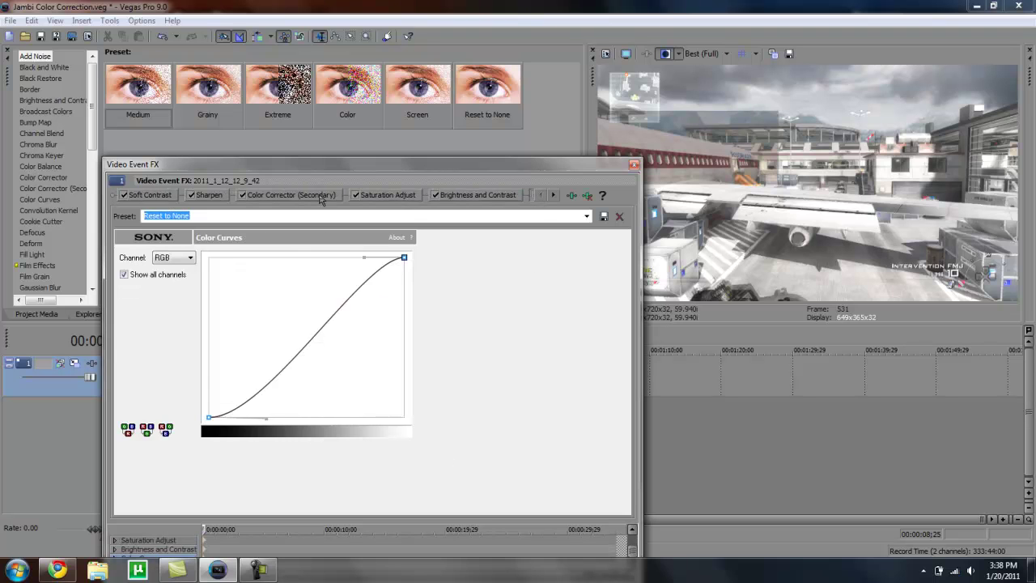
Review Saturation Adjust, Color Corrector (Secondary), Soft Contrast and Sharpen again, then move the window aside
left_click(384, 196)
left_click(281, 195)
left_click(156, 196)
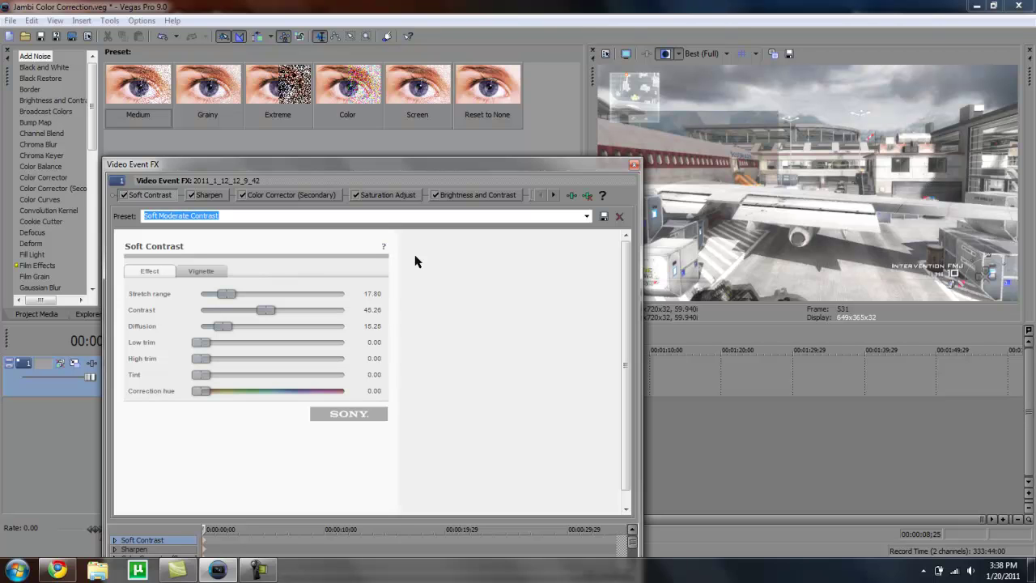
left_click(218, 200)
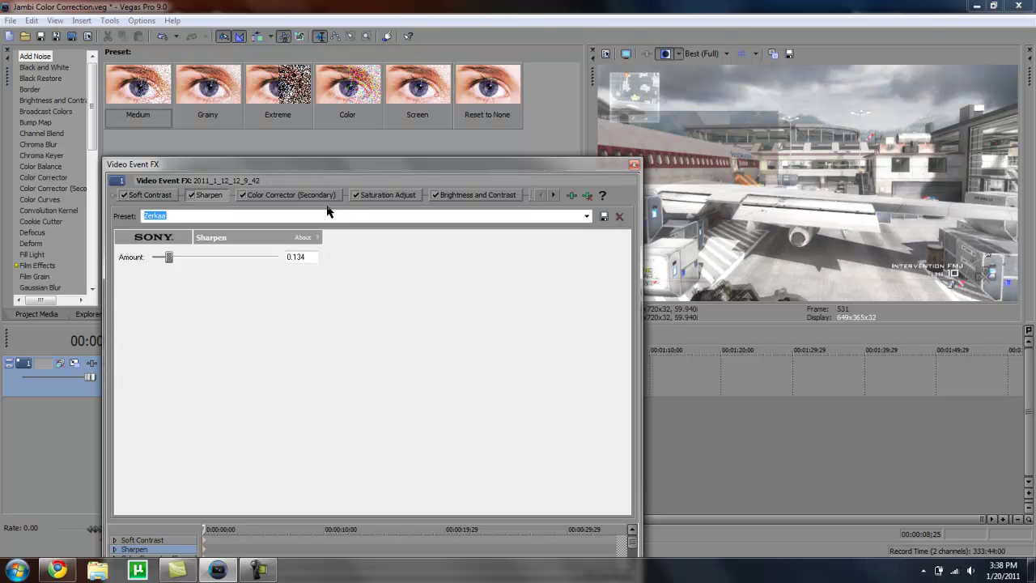
left_click(287, 201)
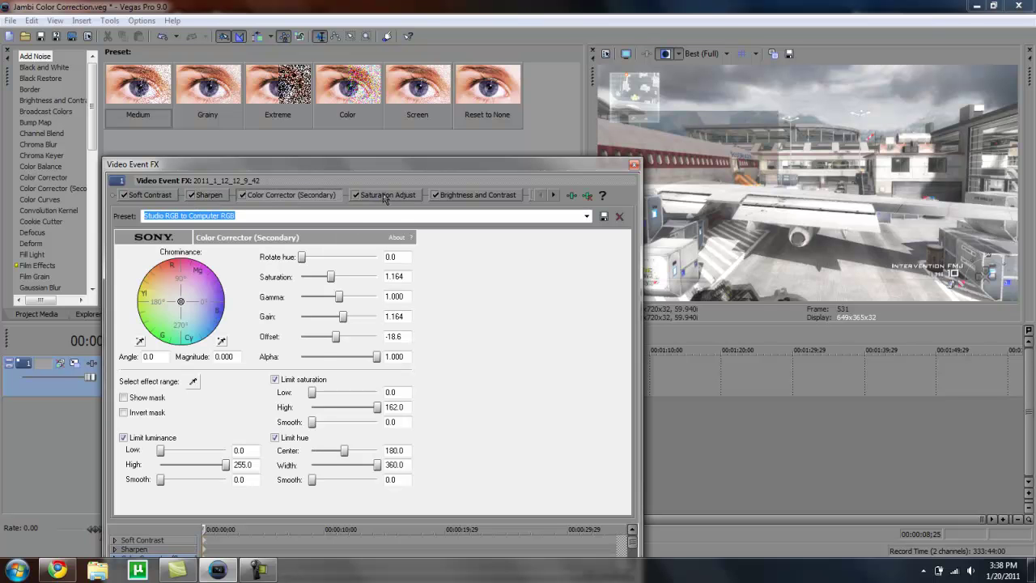
left_click(385, 200)
mouse_move(543, 169)
left_mouse_down()
mouse_move(862, 276)
mouse_move(529, 183)
left_mouse_up()
Close the FX window, return to the timeline start, and open the second clip's Video Event FX
left_click(620, 179)
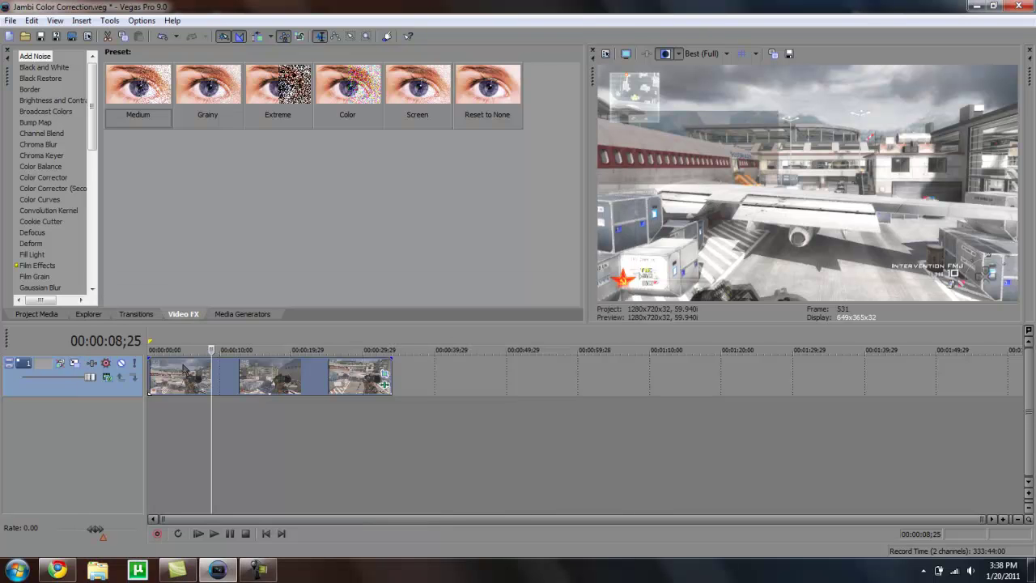
left_click(150, 373)
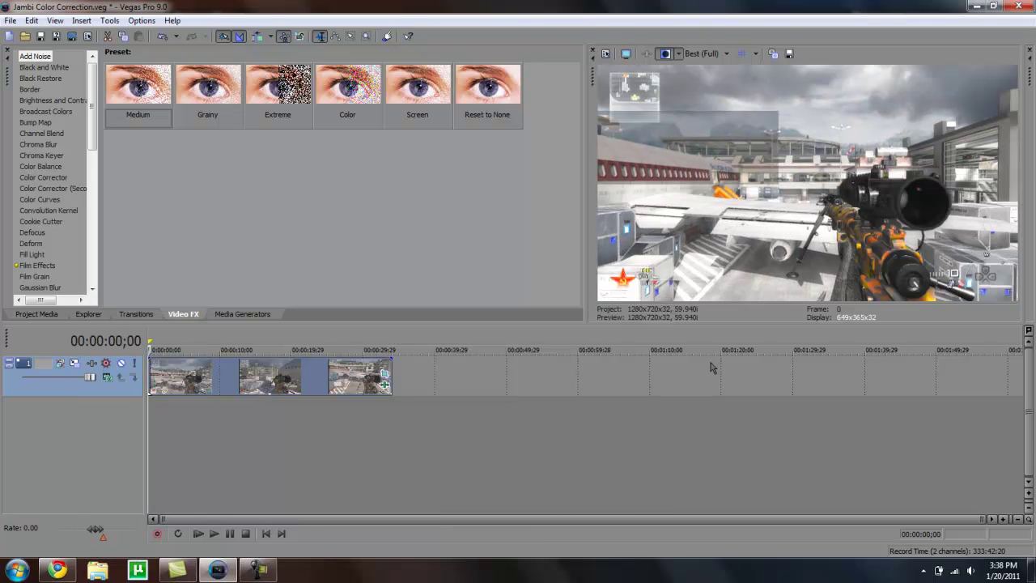
right_click(243, 387)
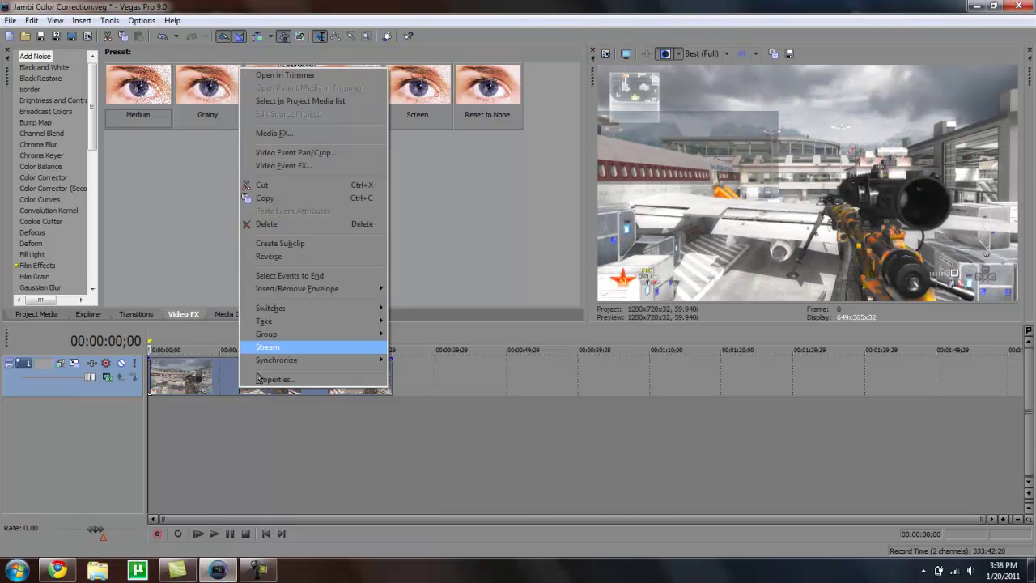
left_click(283, 165)
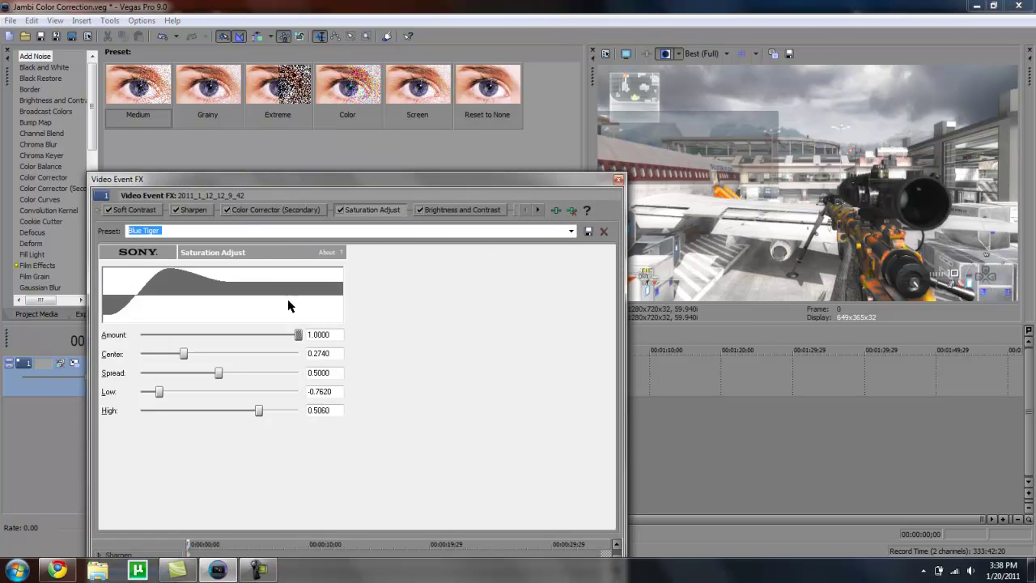
Toggle Saturation Adjust off and on to compare, then view Brightness and Contrast (Brighter, 0.10)
left_click(340, 210)
left_click(340, 211)
left_click(541, 210)
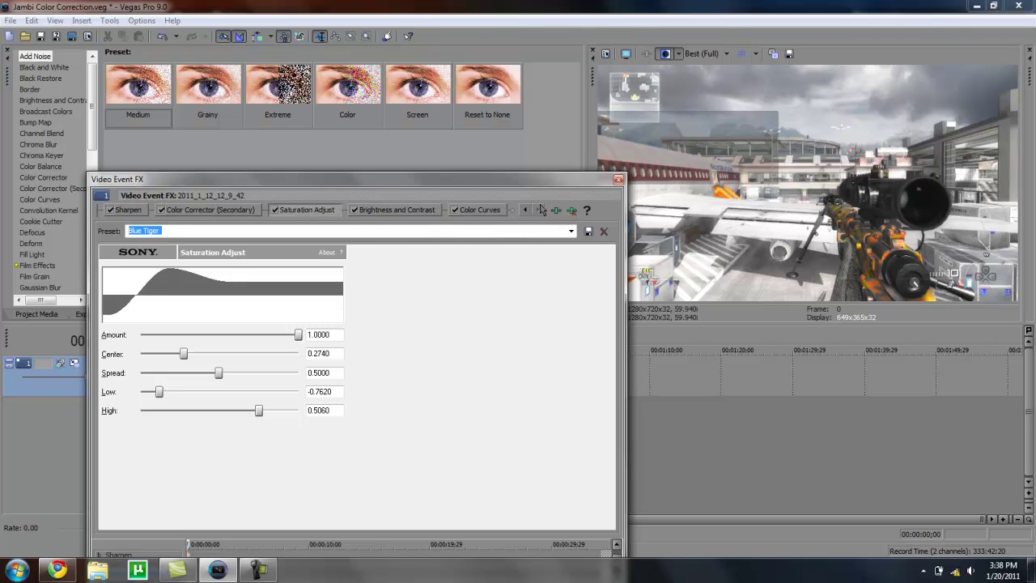
left_click(428, 211)
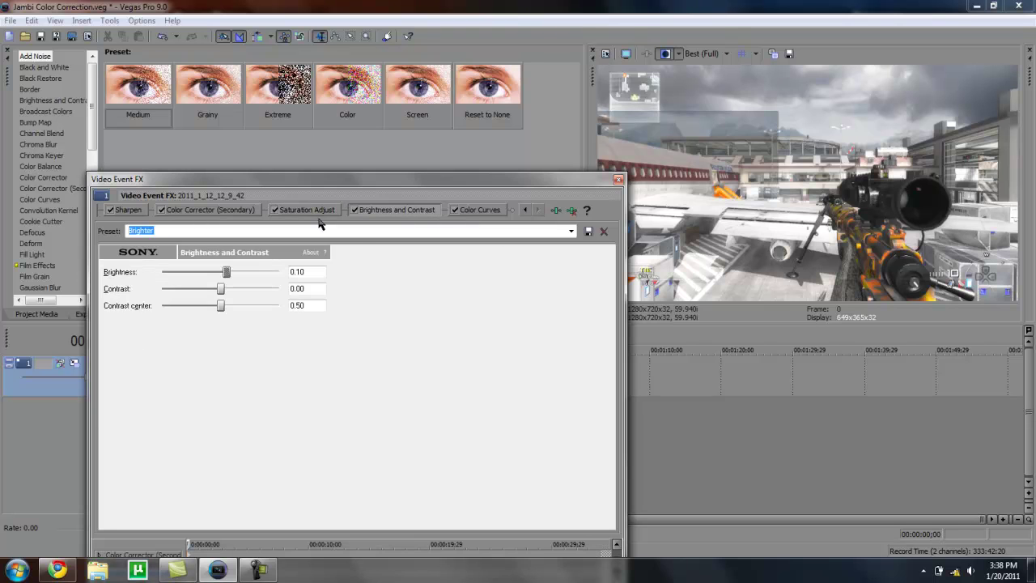
left_click(317, 215)
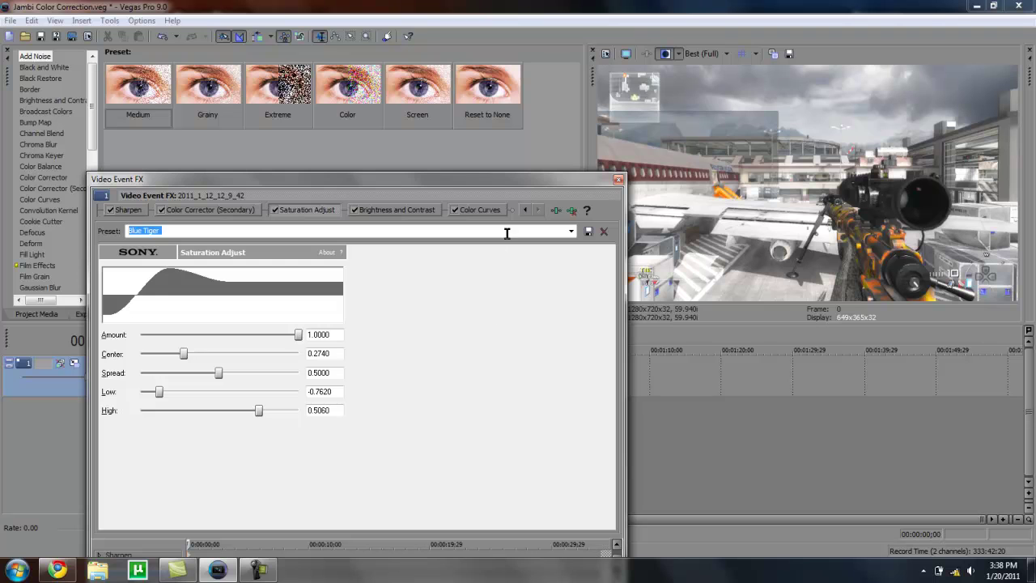
left_click(398, 212)
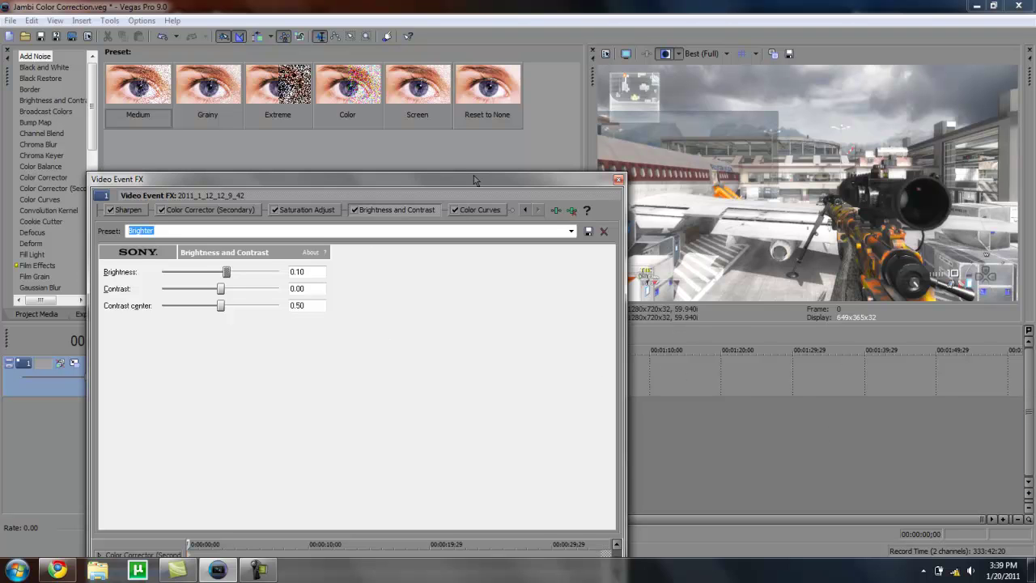
left_click_drag(570, 212, 549, 230)
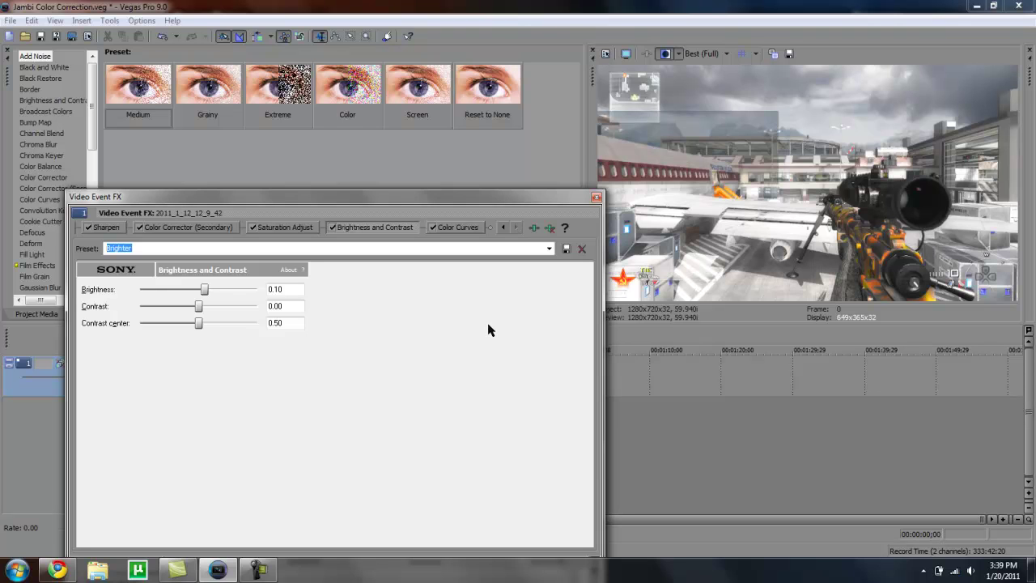
Reset Color Curves to None, drag its points into a gentle S curve, and close the FX window
left_click(478, 229)
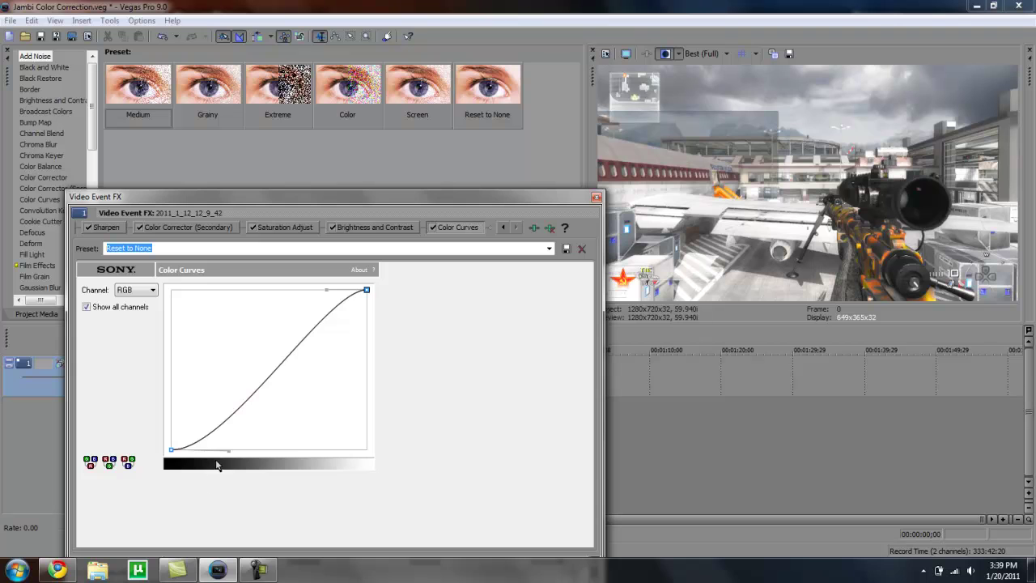
left_click(550, 250)
left_click(354, 261)
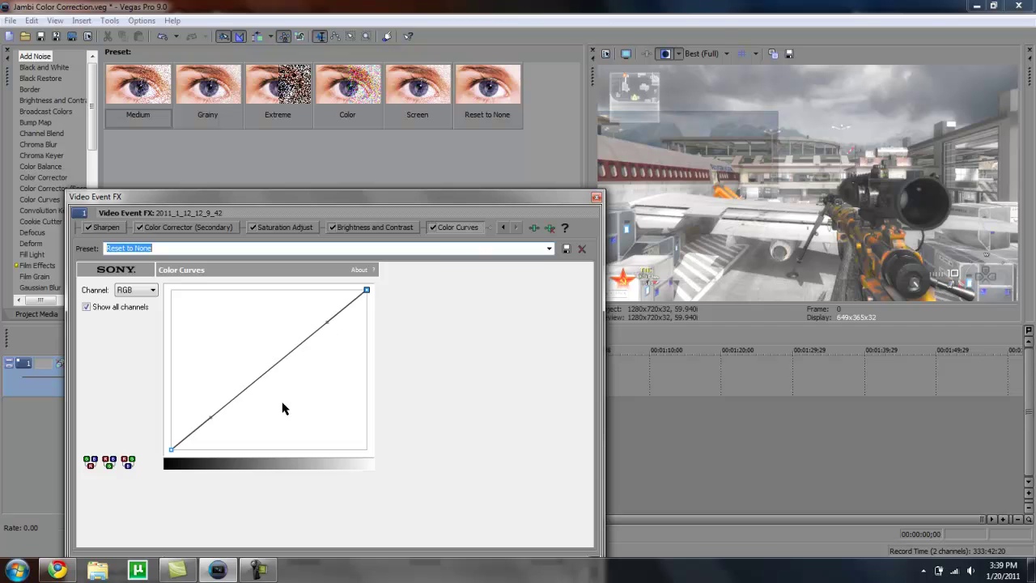
left_click_drag(328, 321, 325, 290)
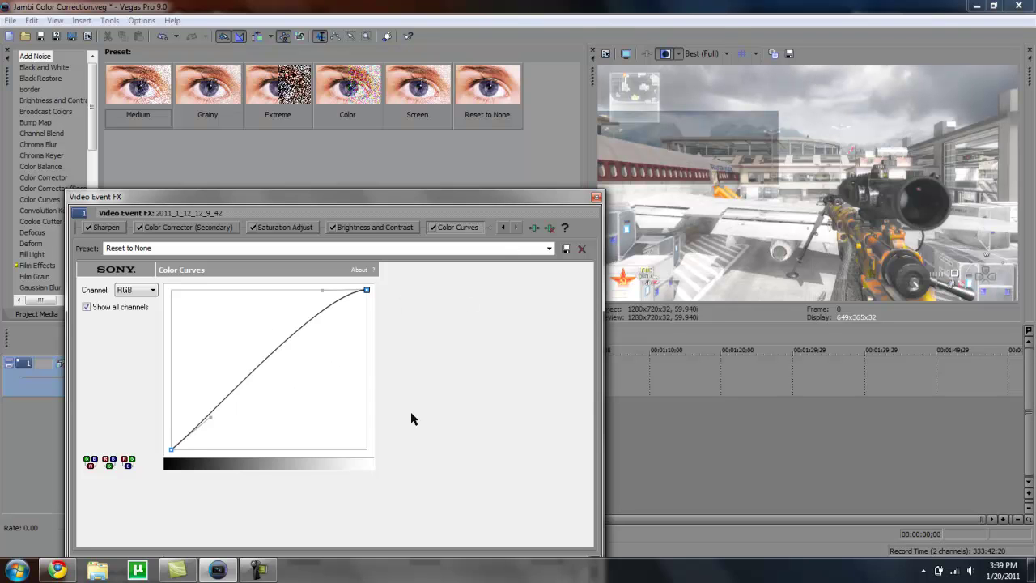
left_click_drag(211, 418, 220, 449)
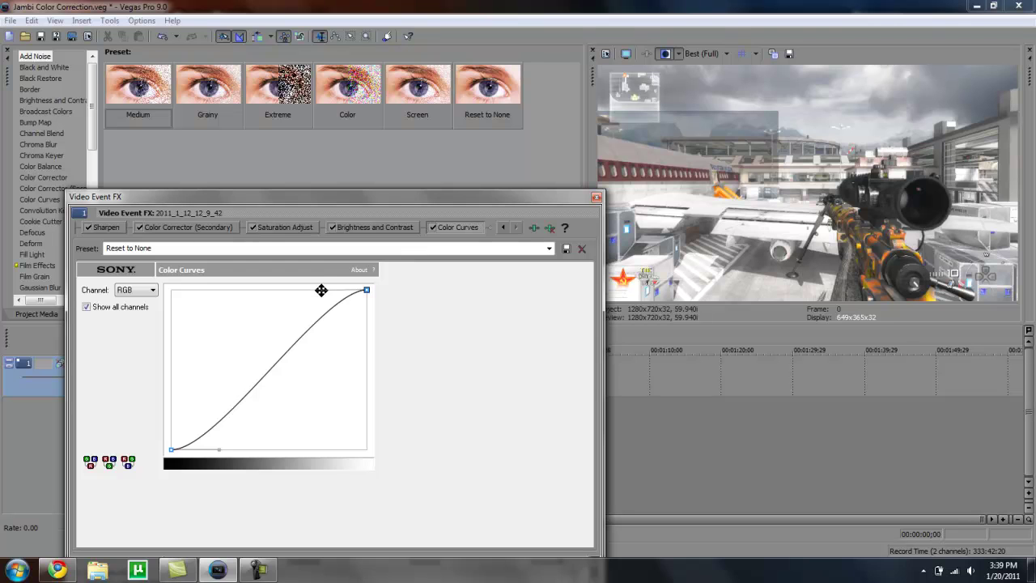
left_click_drag(322, 290, 327, 290)
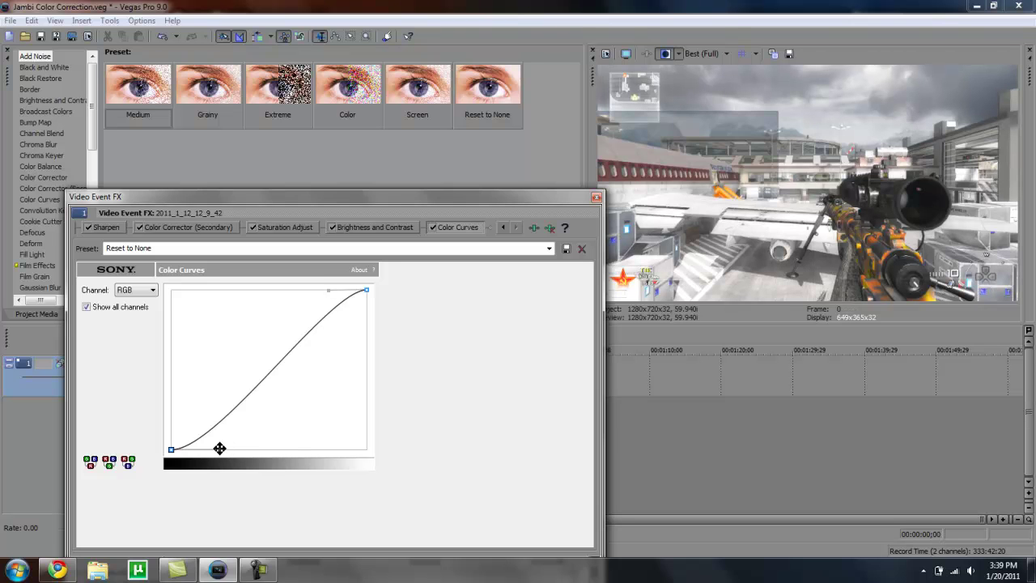
left_click_drag(220, 449, 230, 448)
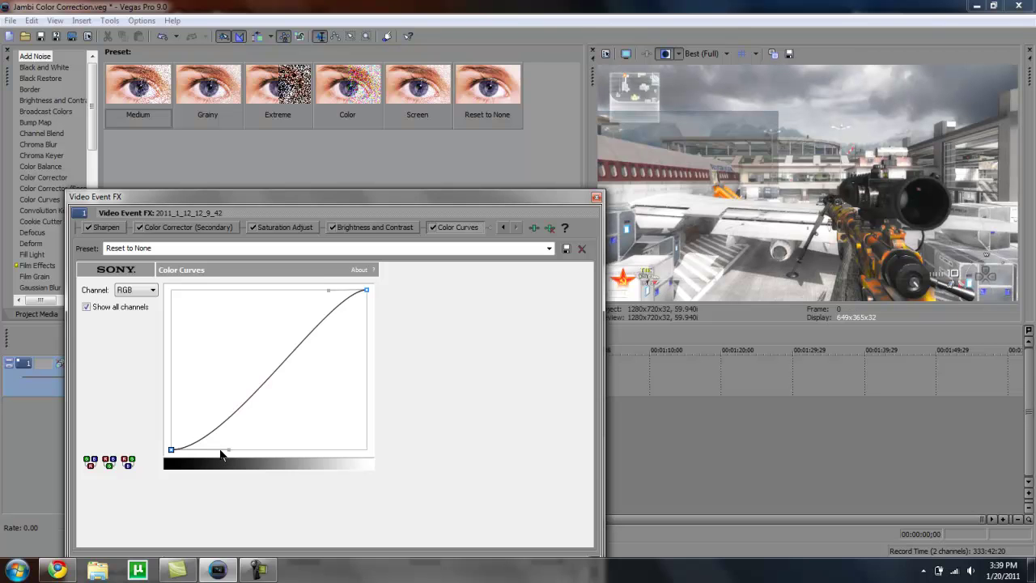
left_click_drag(227, 449, 218, 447)
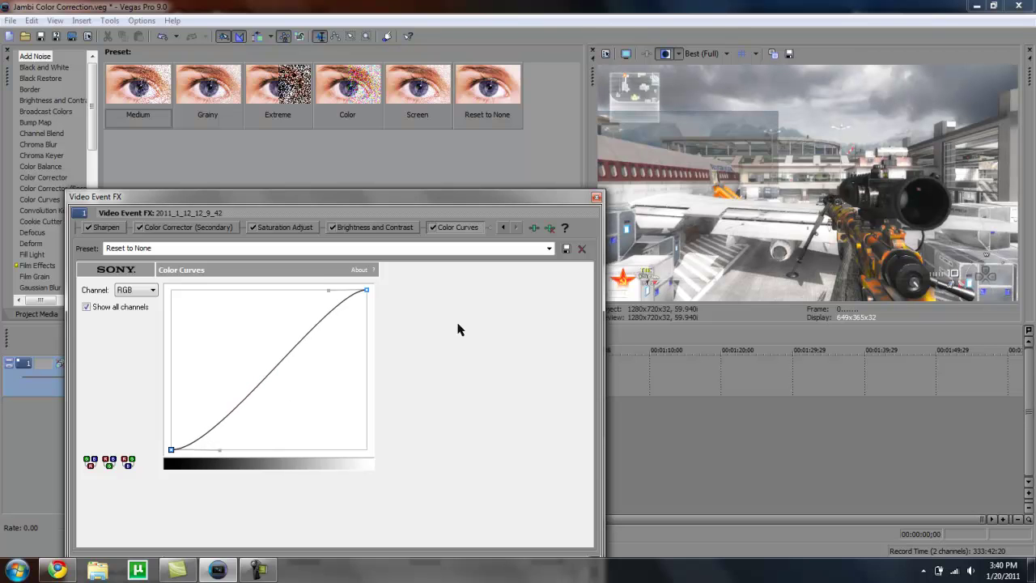
left_click(597, 197)
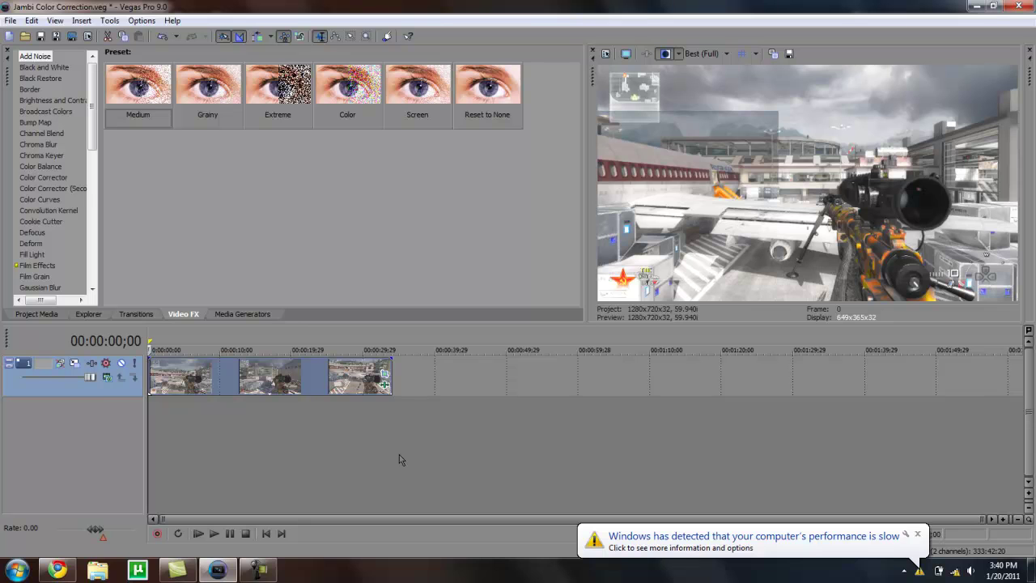
Preview the corrected footage at about 12 s, 3 s, 10 s and 00:00:11;16, then bring up the screen recorder
left_click(238, 385)
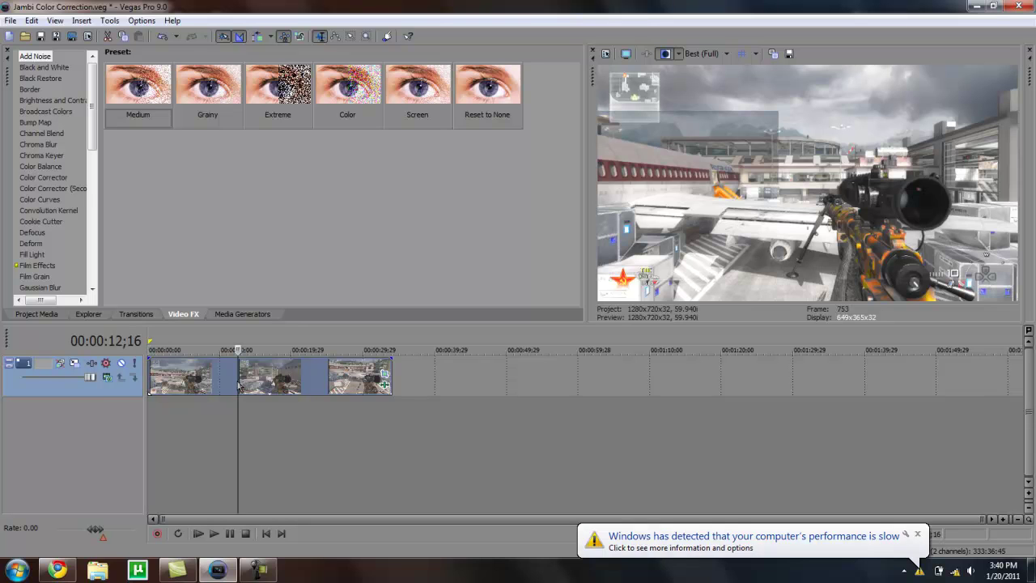
left_click(164, 384)
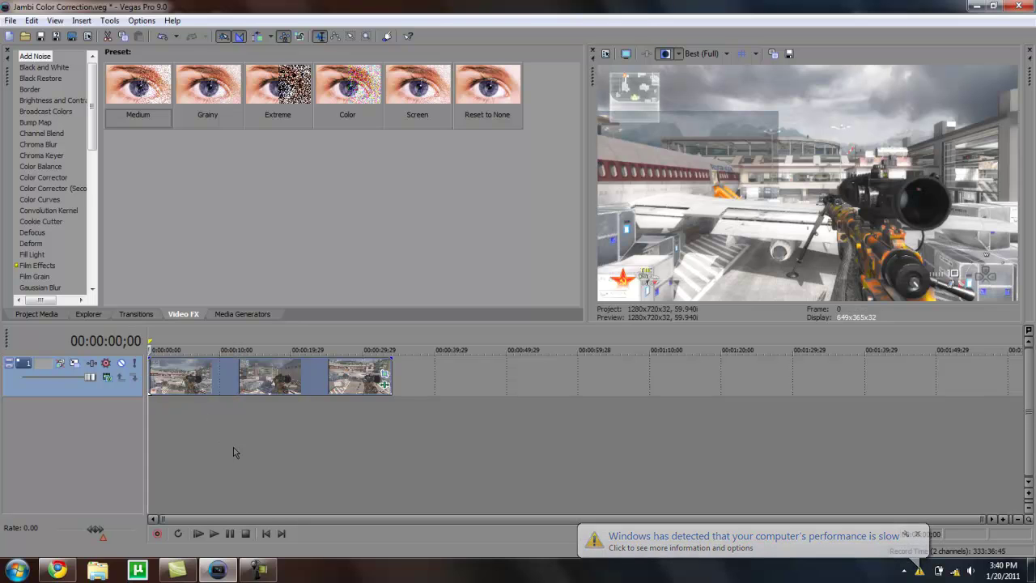
left_click(172, 385)
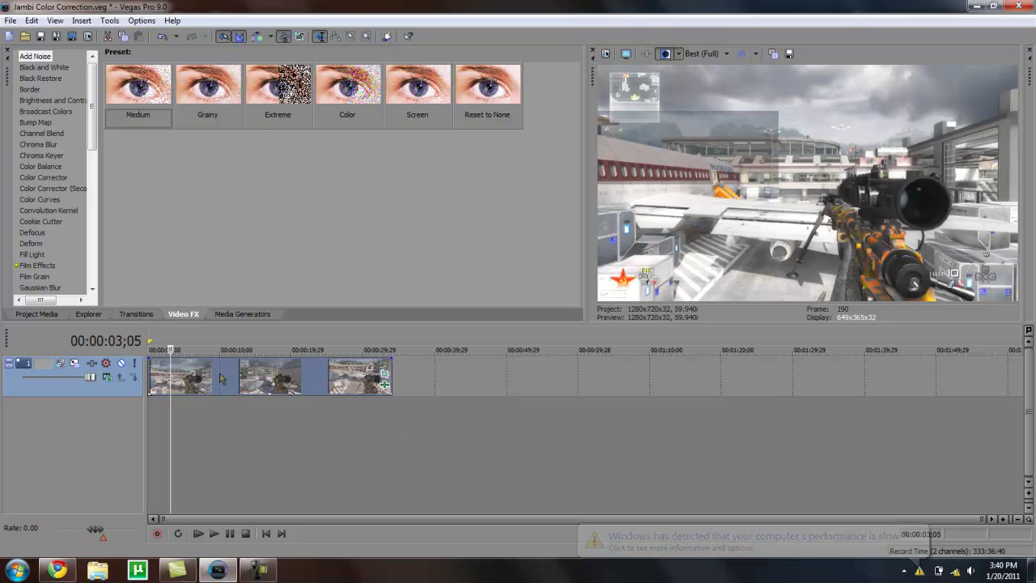
left_click(221, 379)
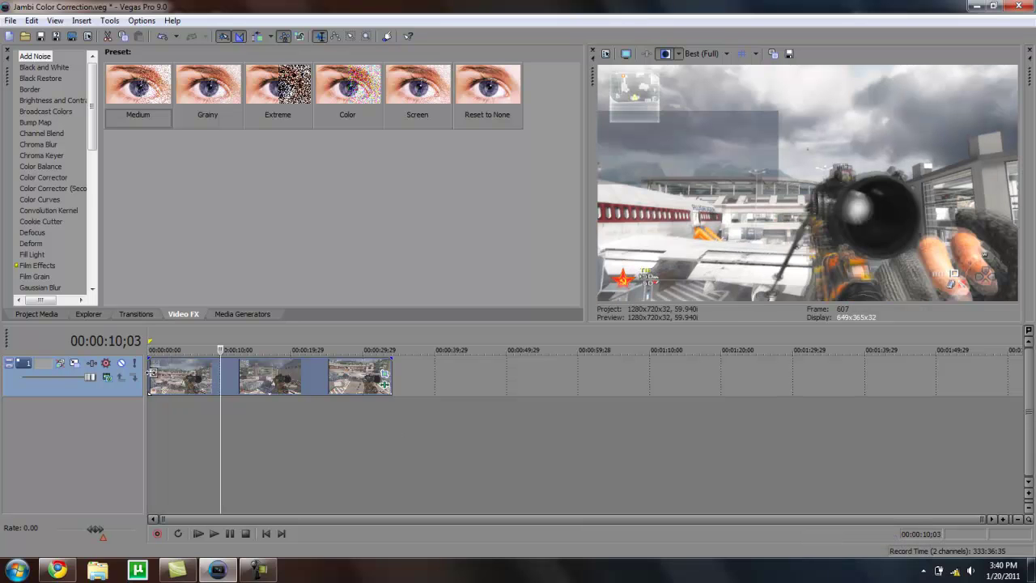
left_click(151, 377)
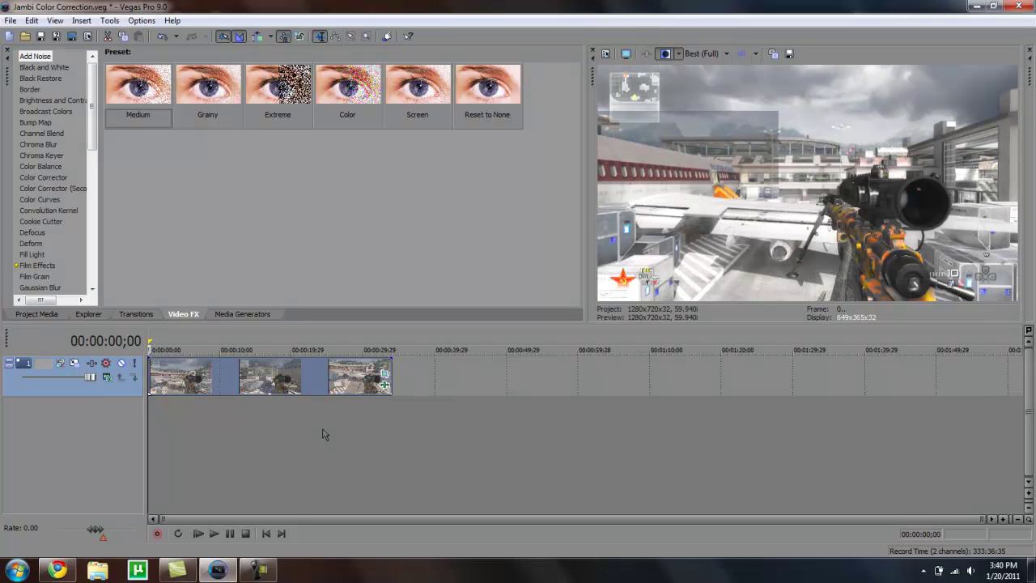
left_click(231, 405)
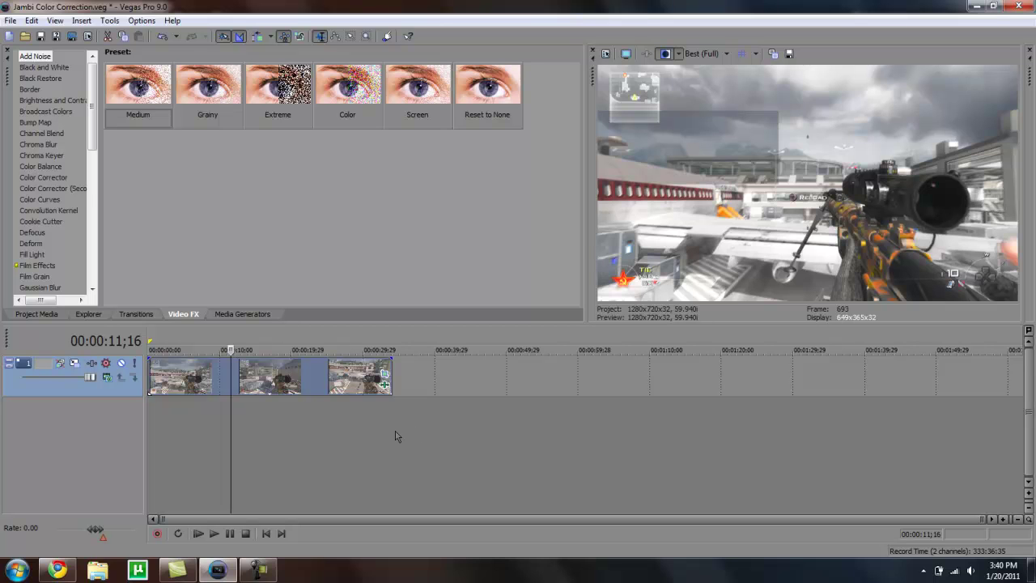
left_click(258, 570)
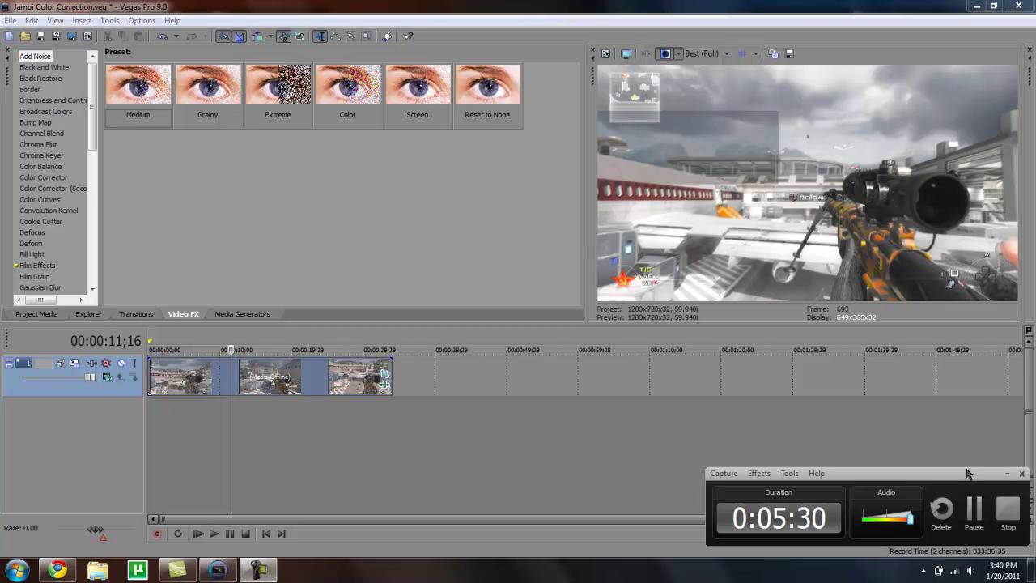